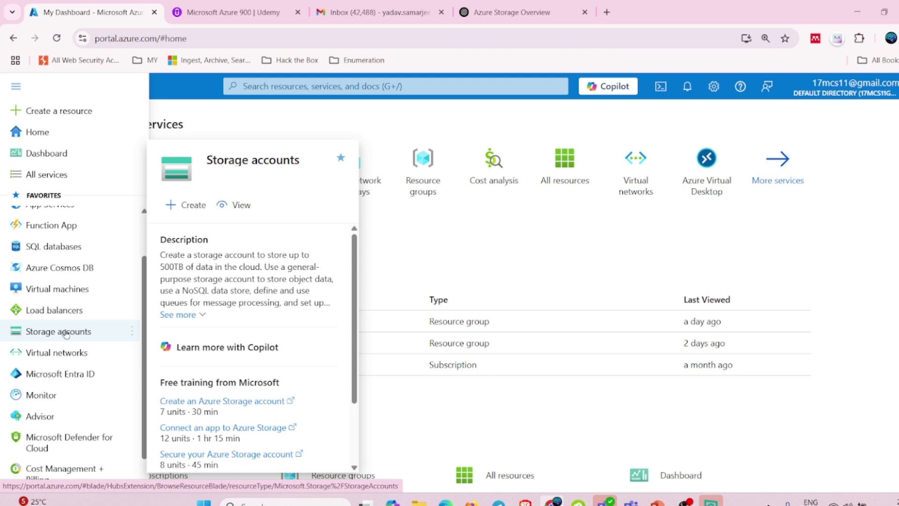
# Open the storage accounts service and begin creating a new storage account
pyautogui.scroll(-2, 268, 313)
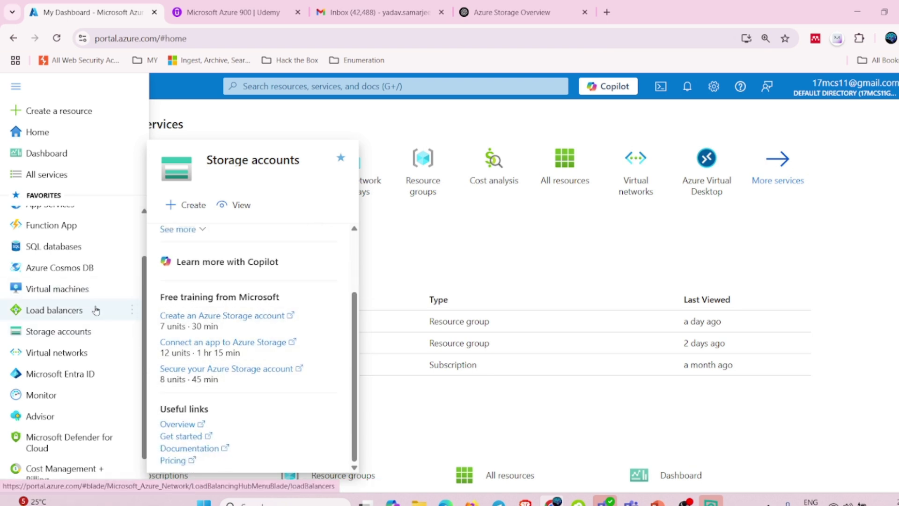
pyautogui.click(63, 336)
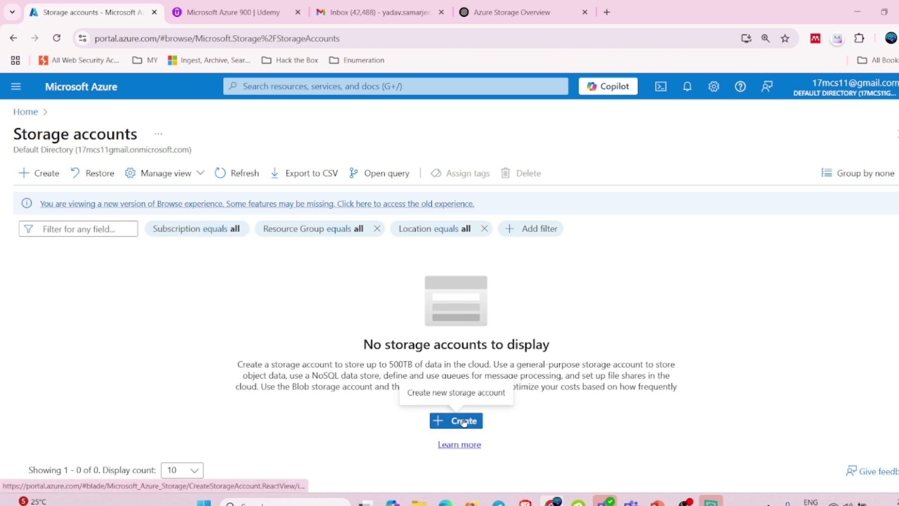
pyautogui.moveTo(374, 364); pyautogui.dragTo(491, 363)
pyautogui.click(522, 389)
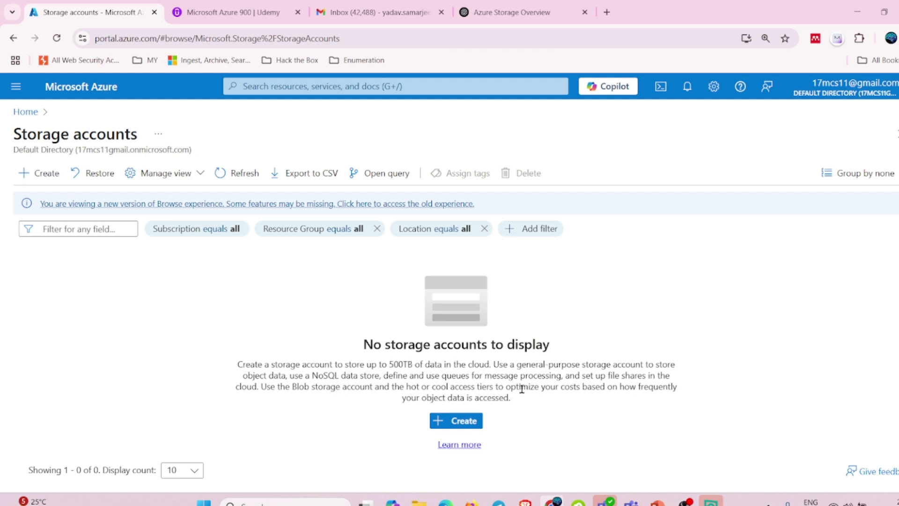
pyautogui.click(462, 422)
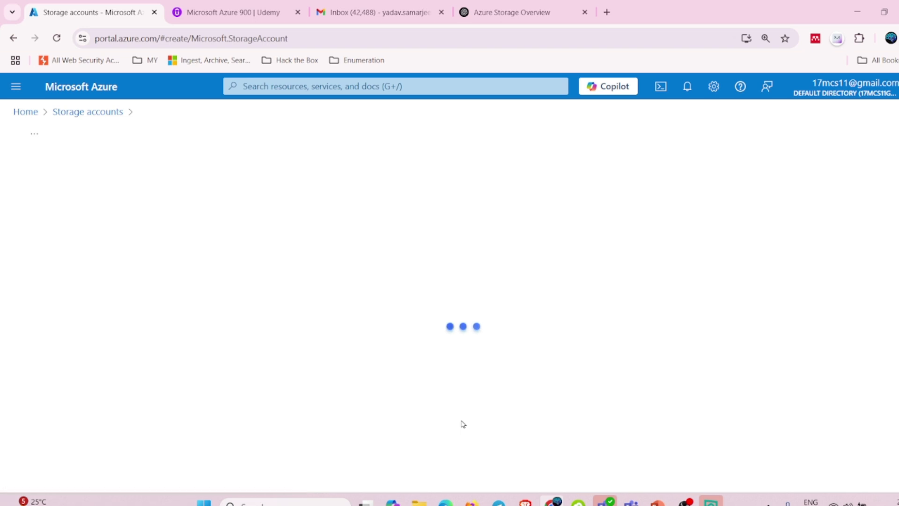
# Assign the new storage account to the Production resource group
pyautogui.scroll(-1, 287, 287)
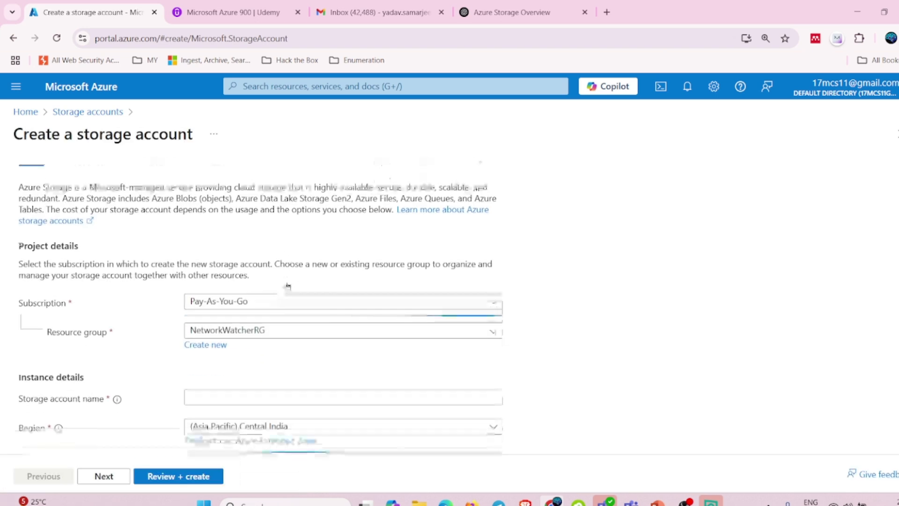
pyautogui.click(248, 318)
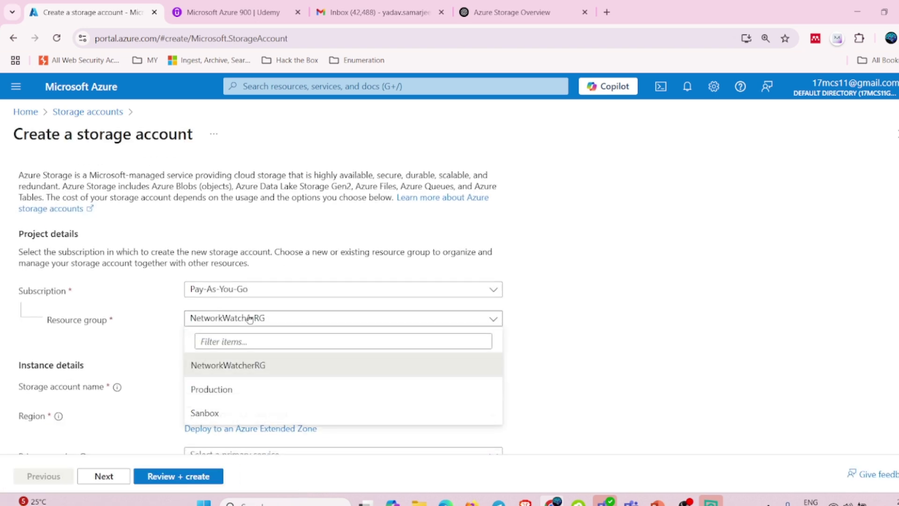
pyautogui.click(221, 392)
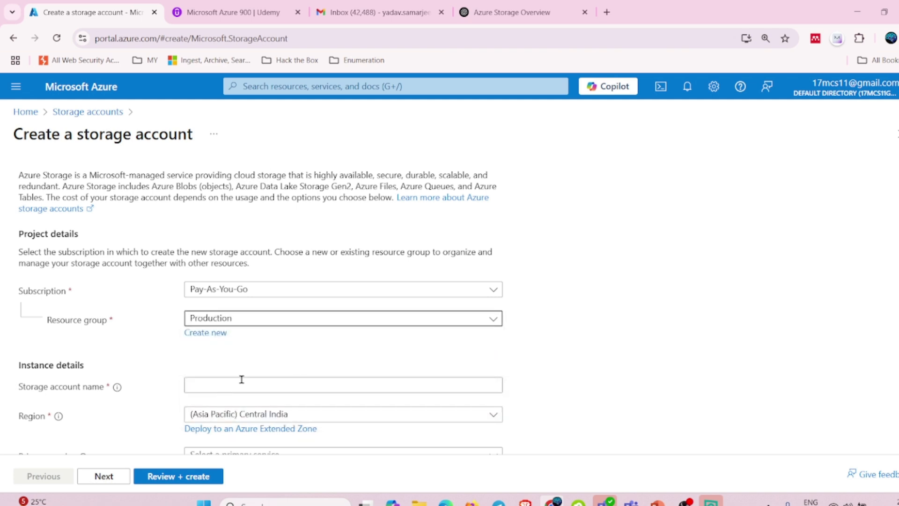
# Check the naming rules for storage accounts and name the account cybrainium
pyautogui.scroll(-1, 318, 344)
pyautogui.click(271, 346)
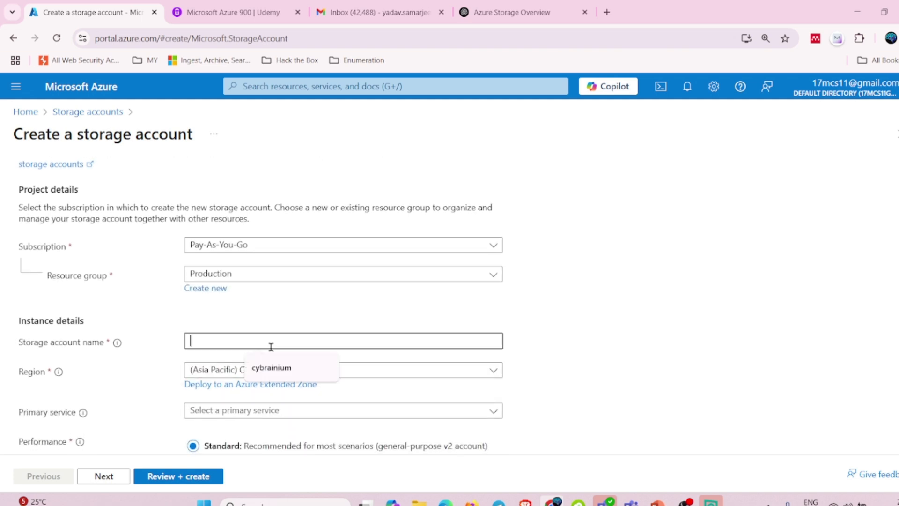
pyautogui.click(116, 343)
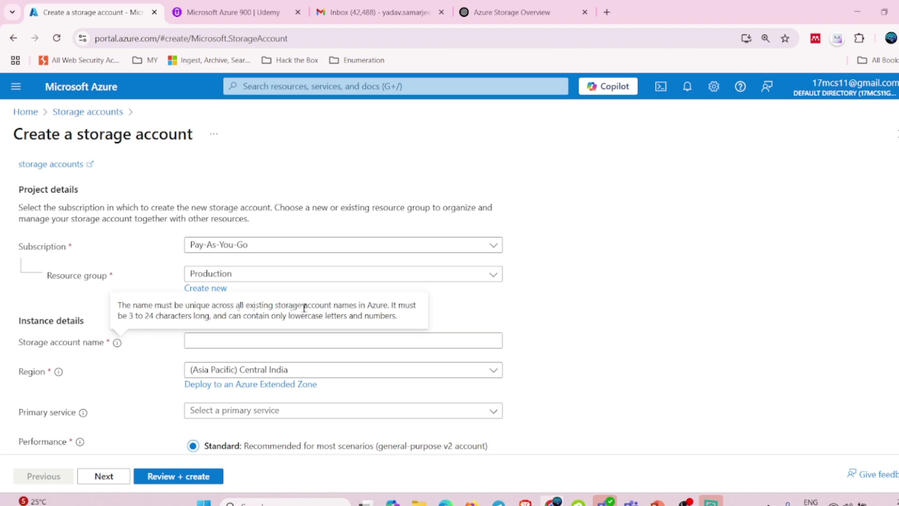
pyautogui.click(410, 337)
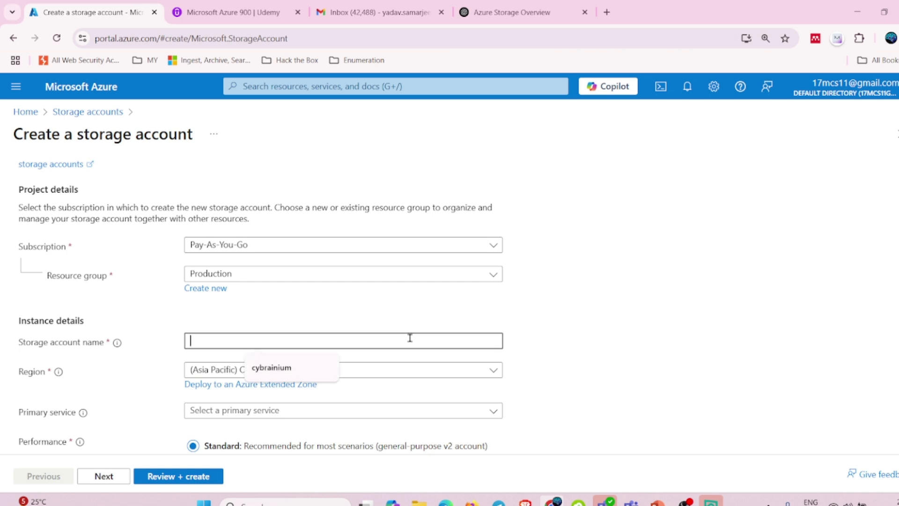
pyautogui.click(281, 368)
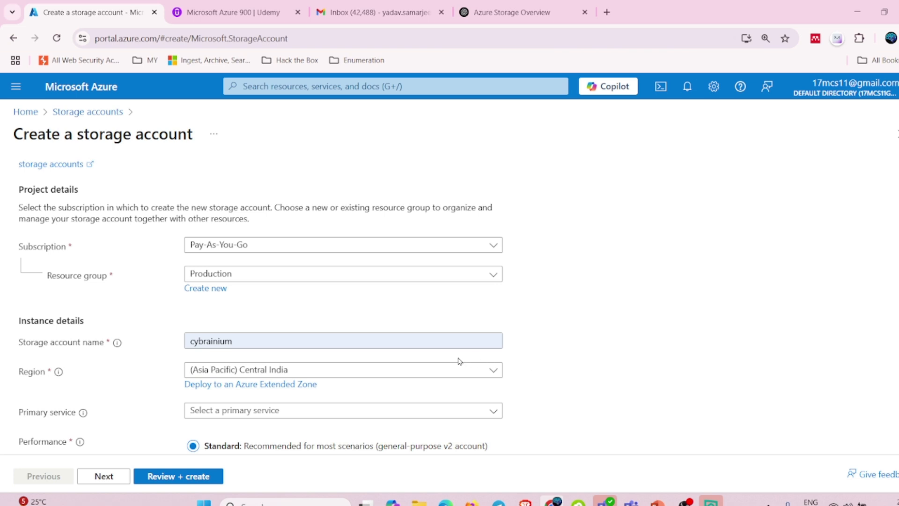
pyautogui.click(454, 340)
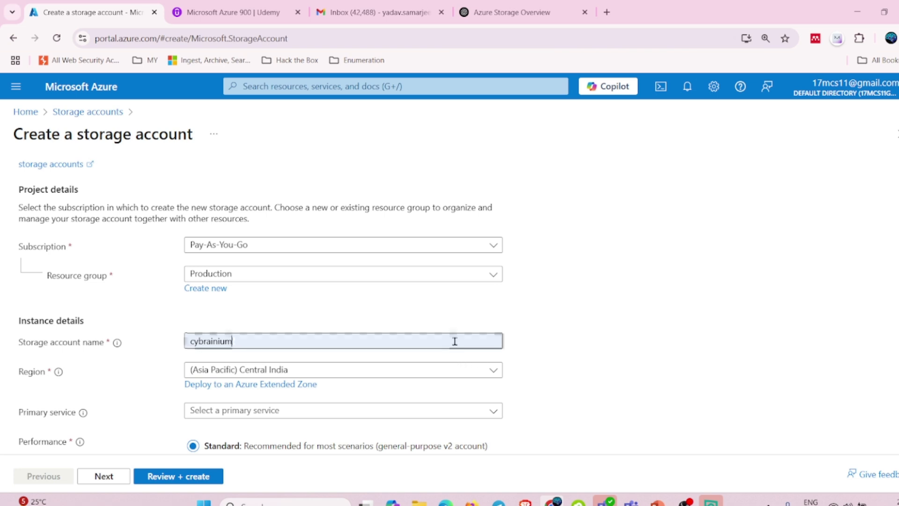
pyautogui.click(543, 355)
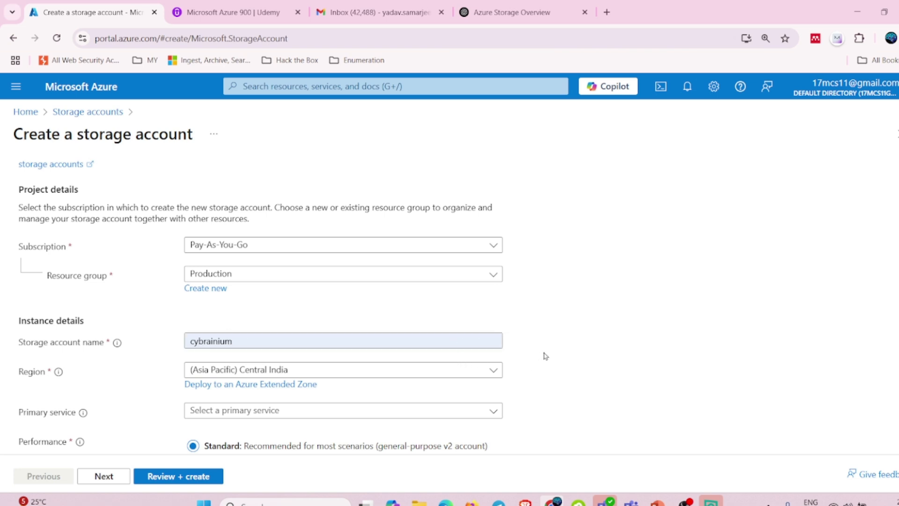
# Set the primary service to Azure Blob Storage or Azure Data Lake Storage Gen 2
pyautogui.scroll(-1, 545, 356)
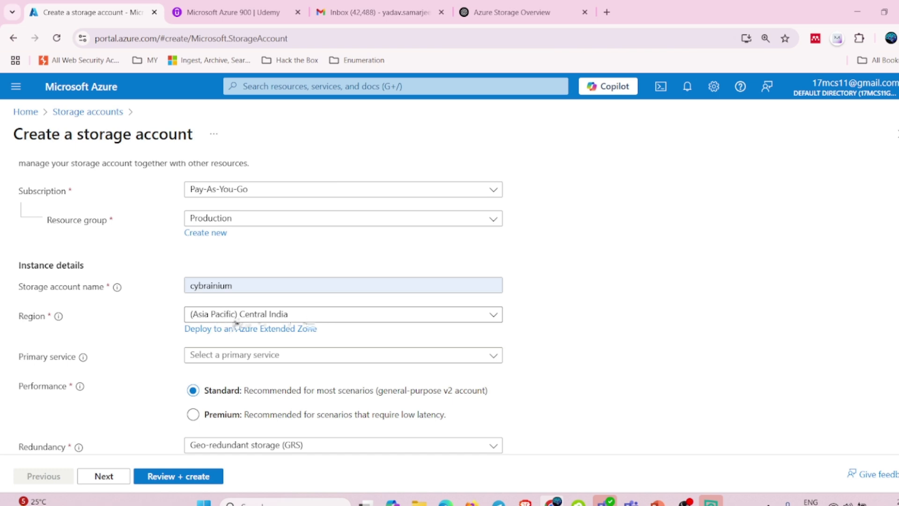
pyautogui.scroll(-1, 123, 331)
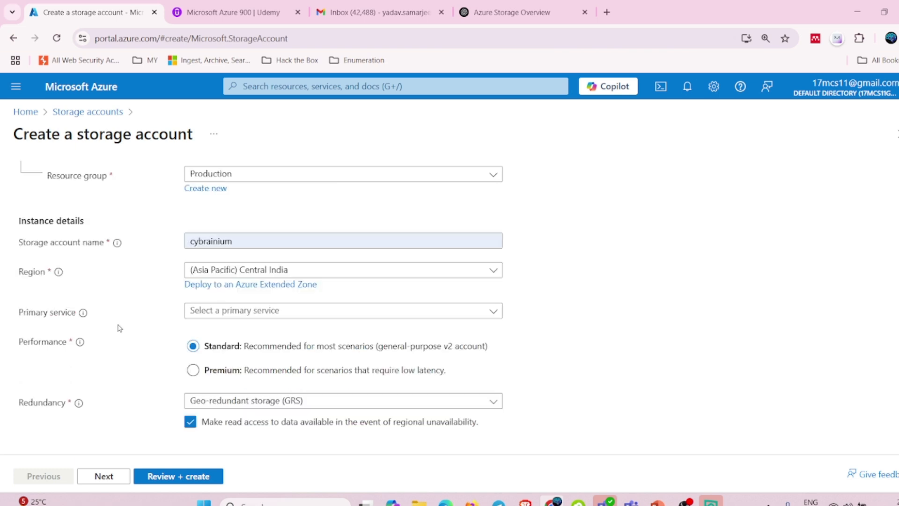
pyautogui.click(201, 313)
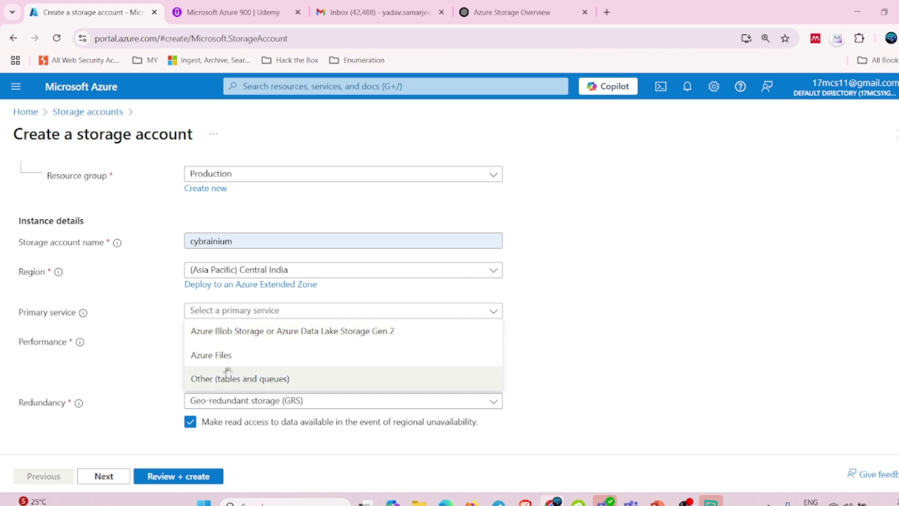
pyautogui.click(277, 335)
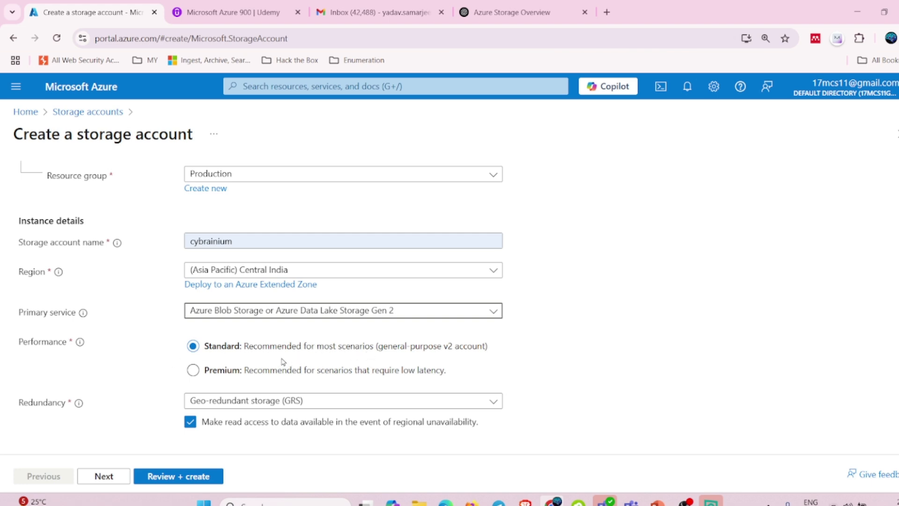
# Keep Standard performance and set the redundancy to Locally-redundant storage (LRS)
pyautogui.click(319, 347)
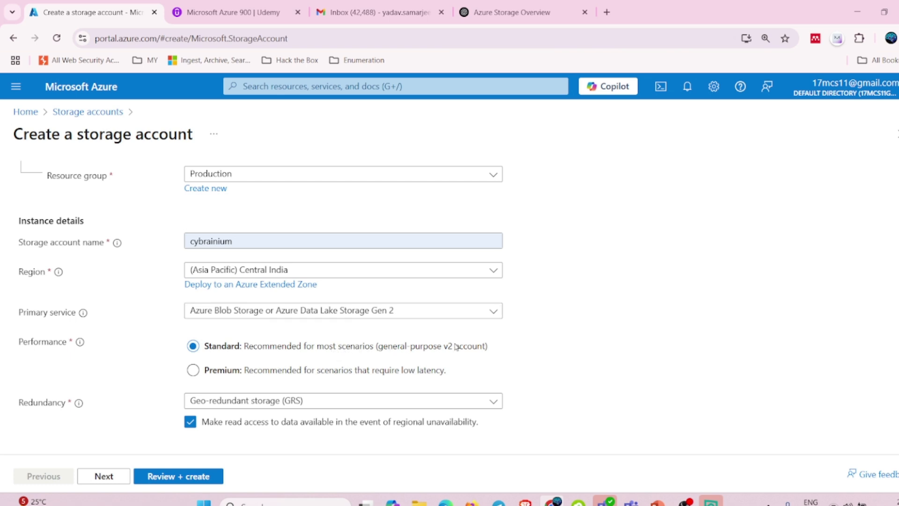
pyautogui.click(281, 403)
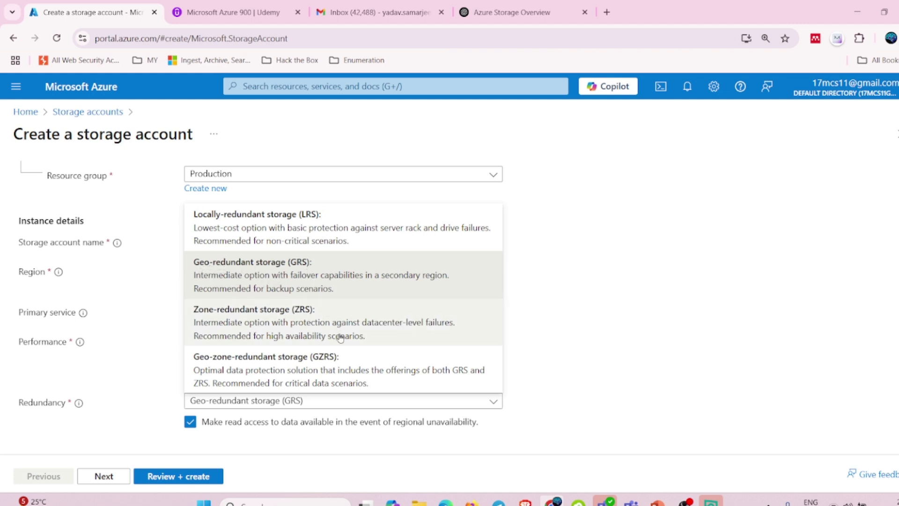
pyautogui.click(300, 232)
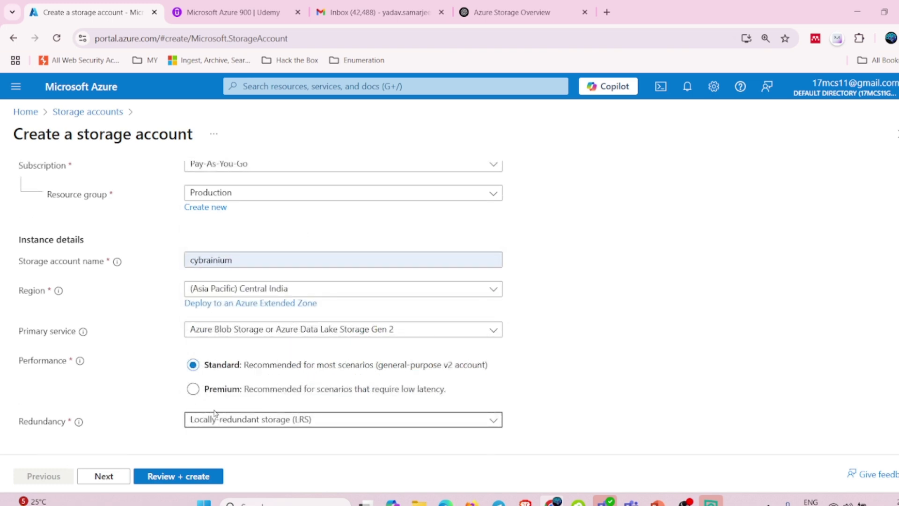
# Try Premium performance with the Block blobs account type and its redundancy options before returning to Standard performance
pyautogui.click(192, 390)
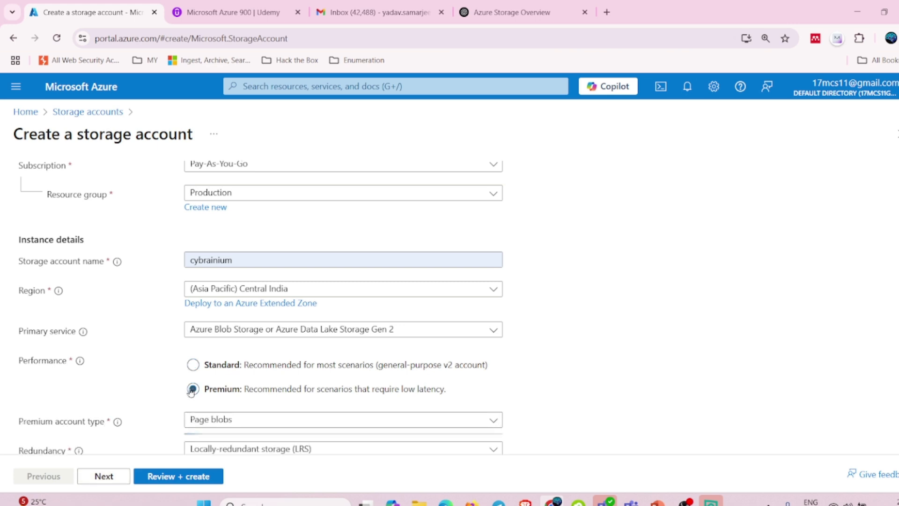
pyautogui.scroll(-1, 314, 387)
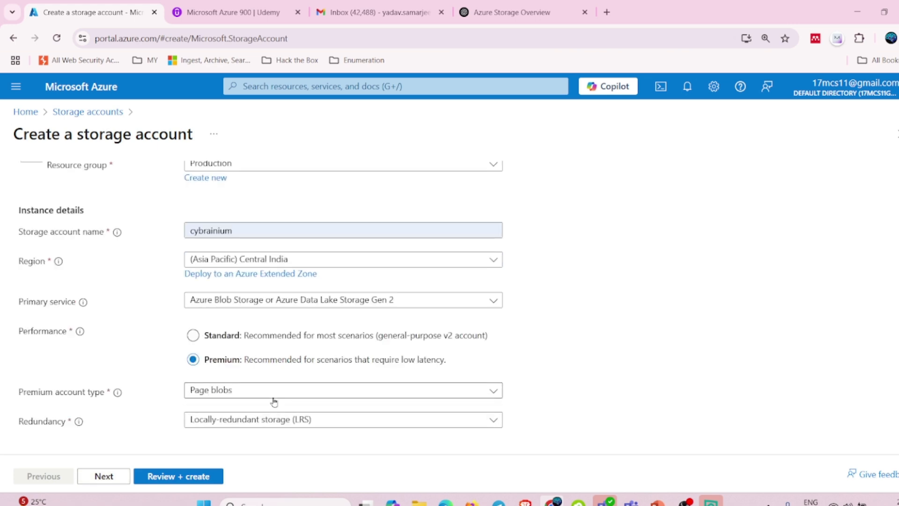
pyautogui.click(268, 420)
pyautogui.click(522, 395)
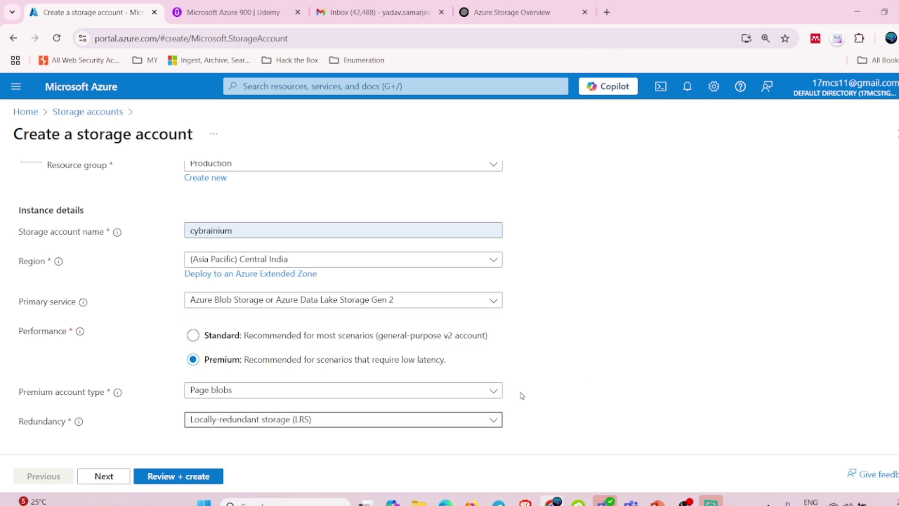
pyautogui.click(417, 395)
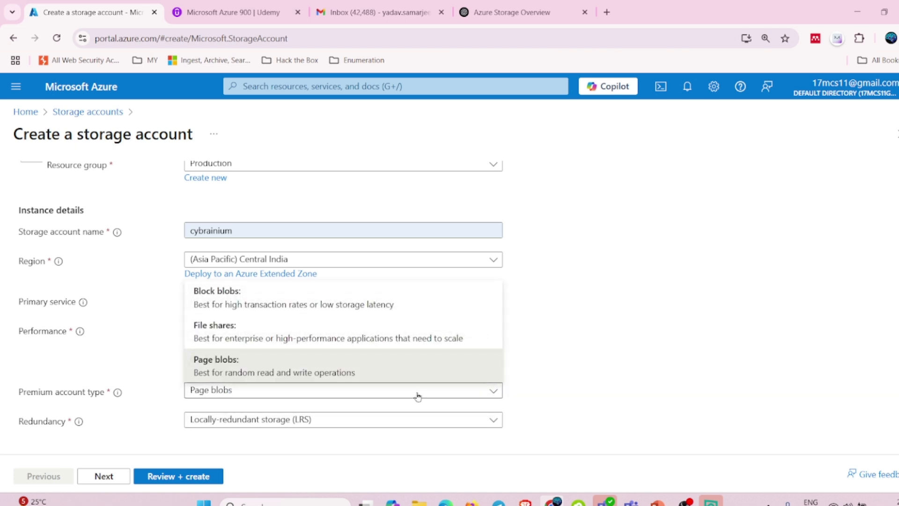
pyautogui.click(283, 305)
pyautogui.click(289, 418)
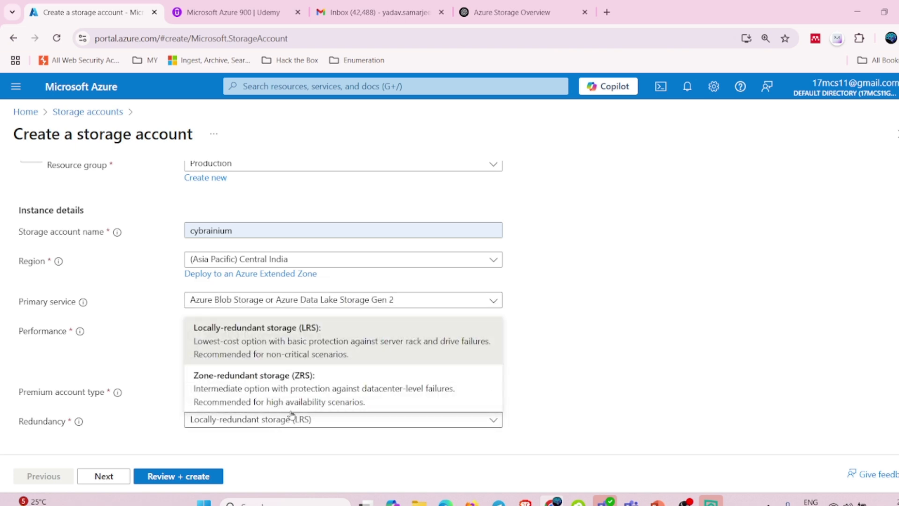
pyautogui.click(562, 361)
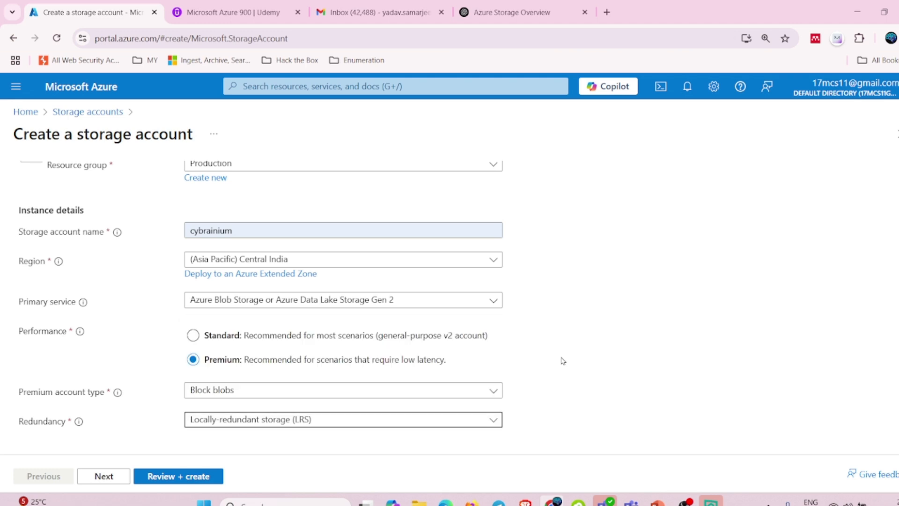
pyautogui.click(317, 337)
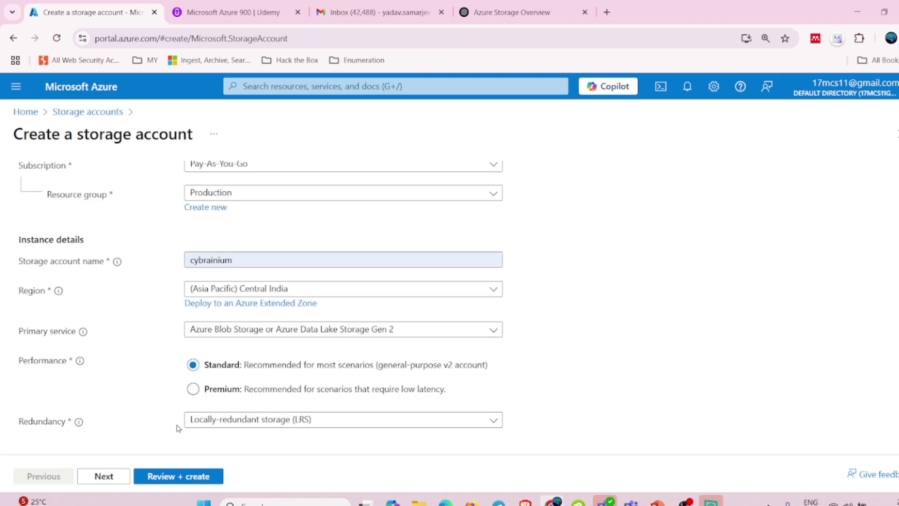
# Proceed to the advanced settings and review the minimum TLS version choices, keeping Version 1.2
pyautogui.click(102, 476)
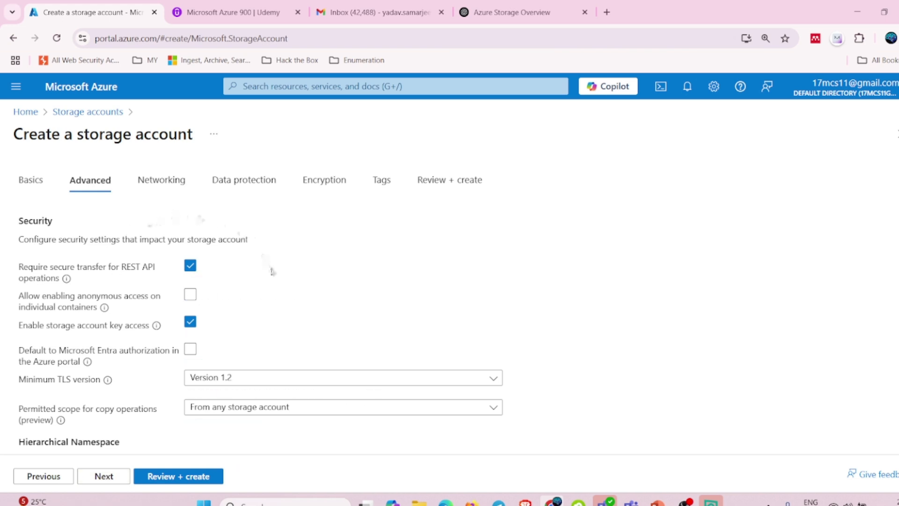
pyautogui.scroll(-1, 273, 280)
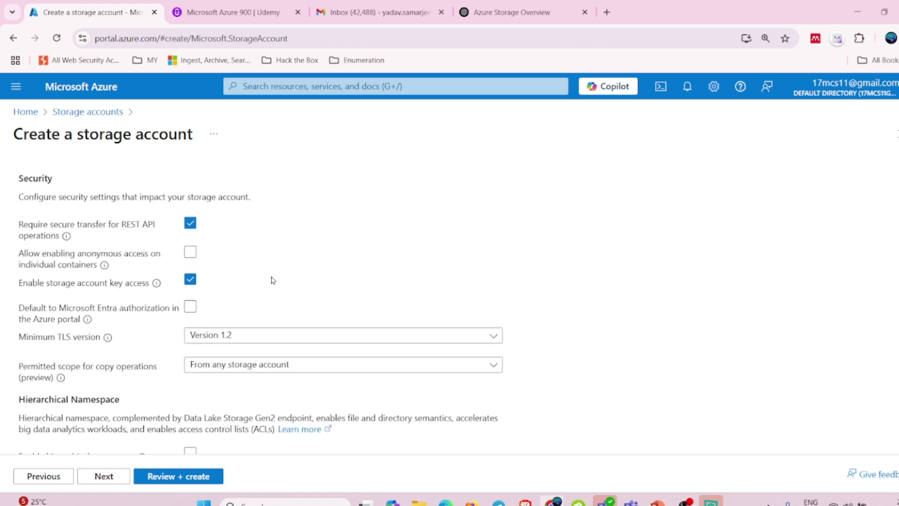
pyautogui.click(241, 335)
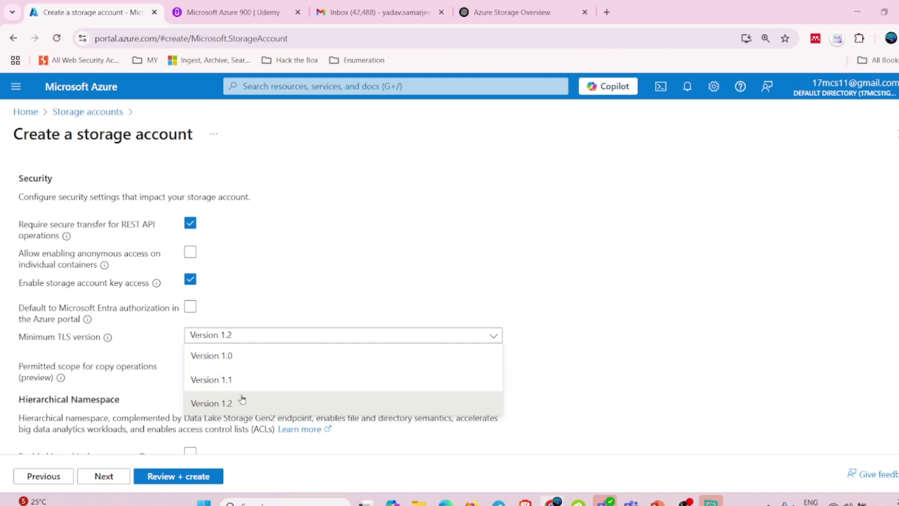
pyautogui.click(371, 279)
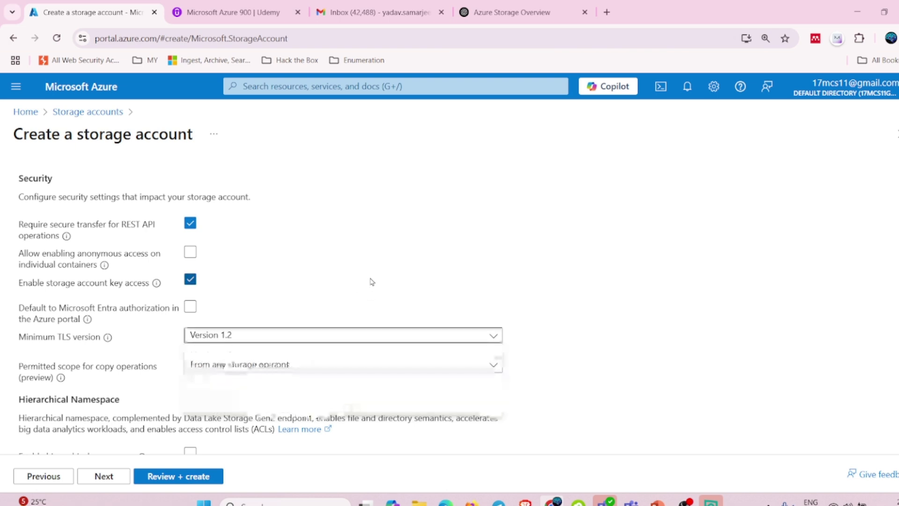
# Set the permitted scope for copy operations to From any storage account
pyautogui.scroll(-1, 134, 350)
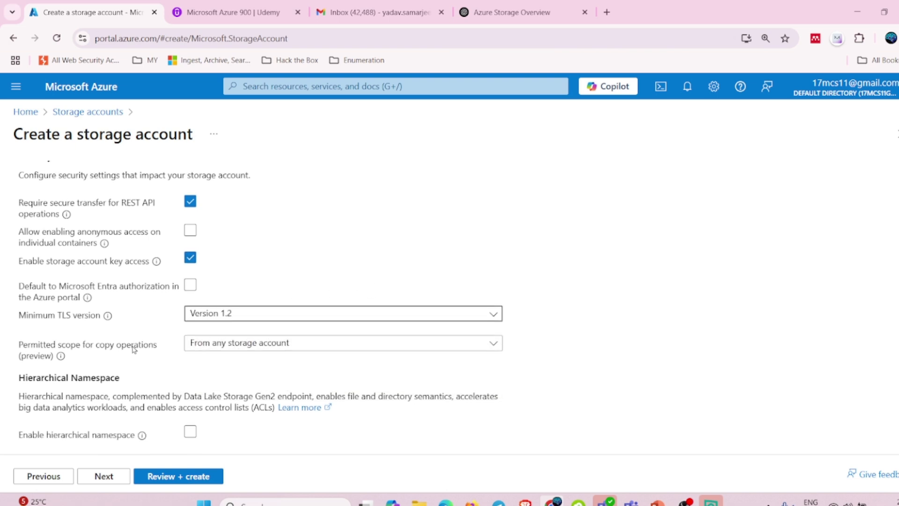
pyautogui.click(220, 346)
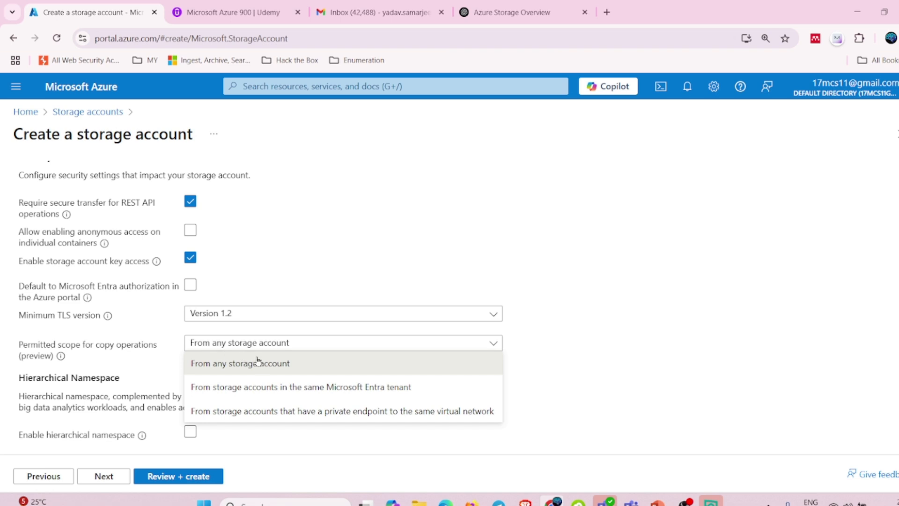
pyautogui.click(286, 368)
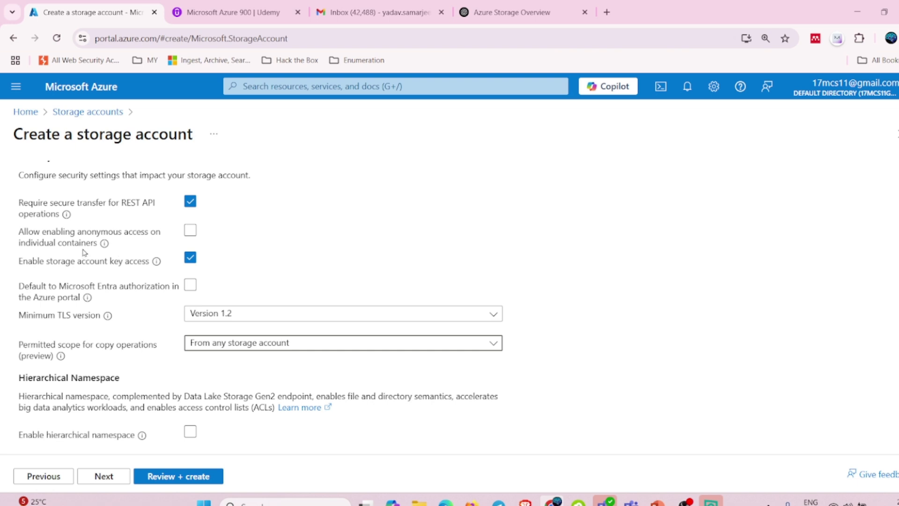
pyautogui.scroll(-1, 89, 249)
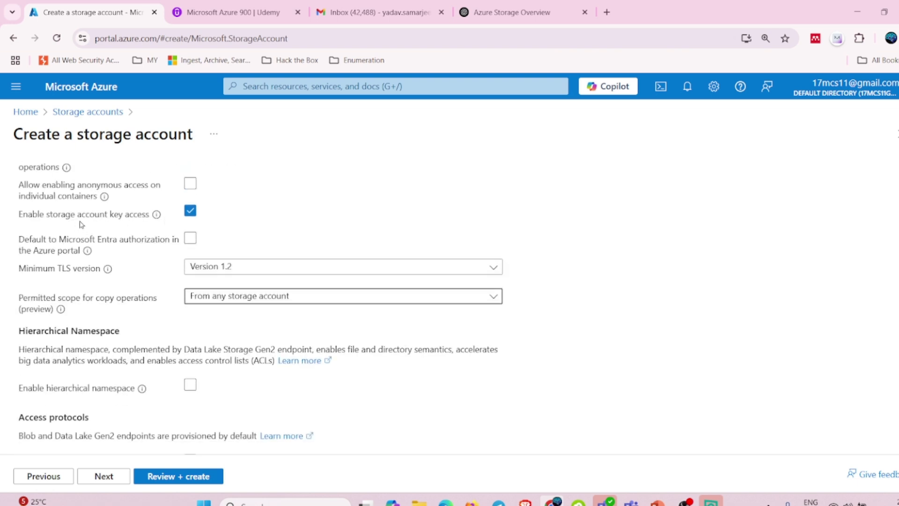
# Examine the hierarchical namespace, access protocol and blob storage options, including the requirements for enabling SFTP and network file system v3
pyautogui.scroll(-2, 127, 262)
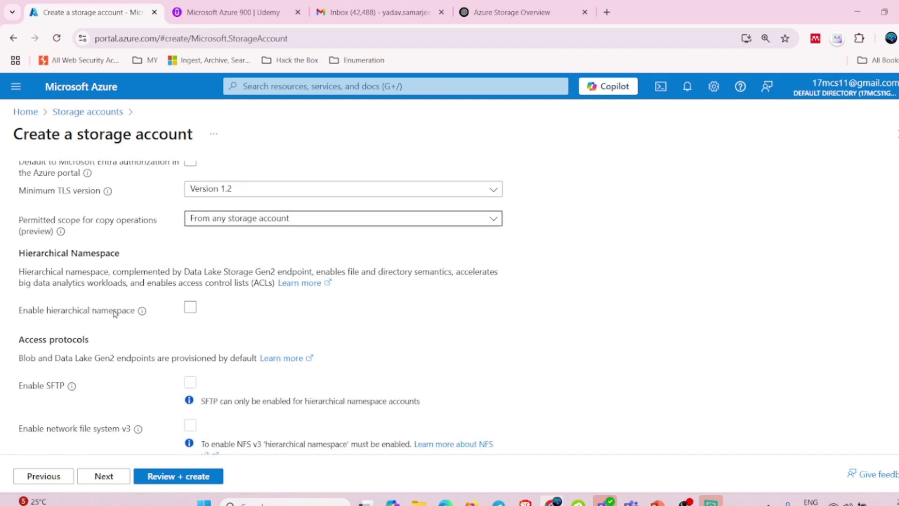
pyautogui.scroll(-2, 115, 314)
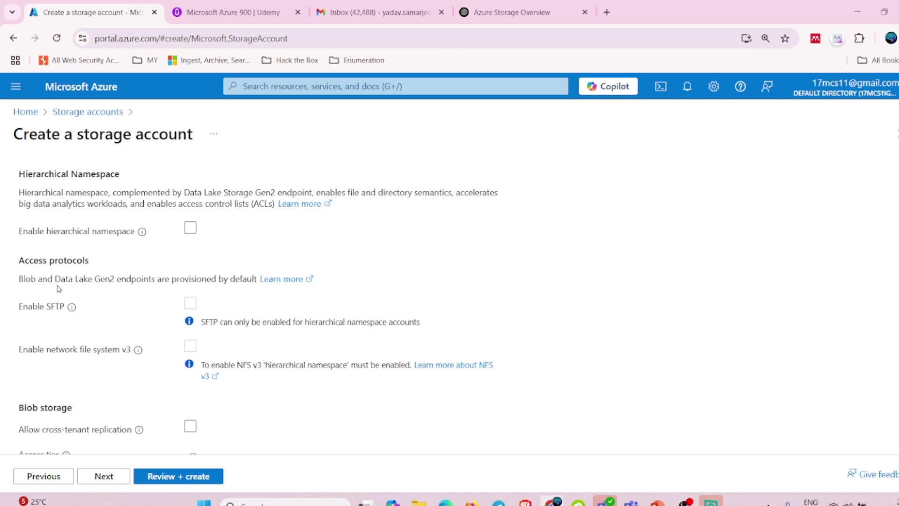
pyautogui.scroll(-1, 147, 281)
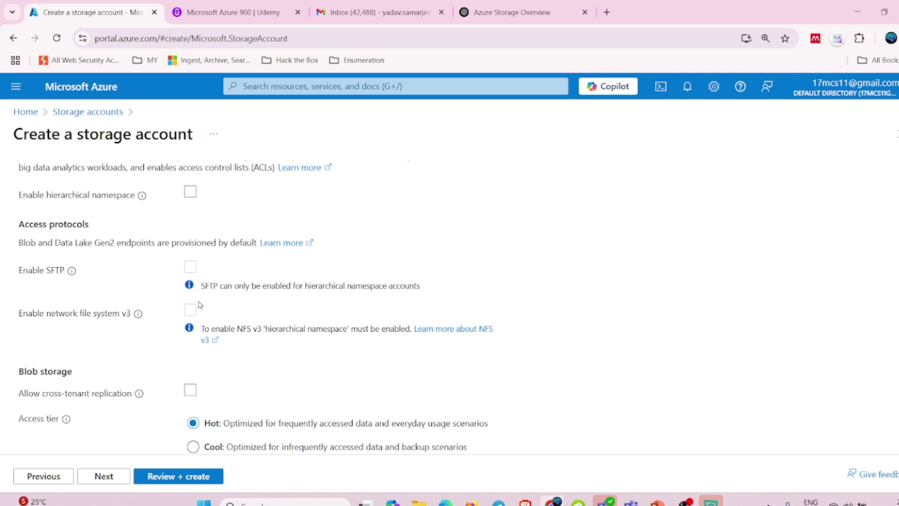
pyautogui.moveTo(214, 287); pyautogui.dragTo(343, 286)
pyautogui.click(341, 285)
pyautogui.scroll(-1, 340, 284)
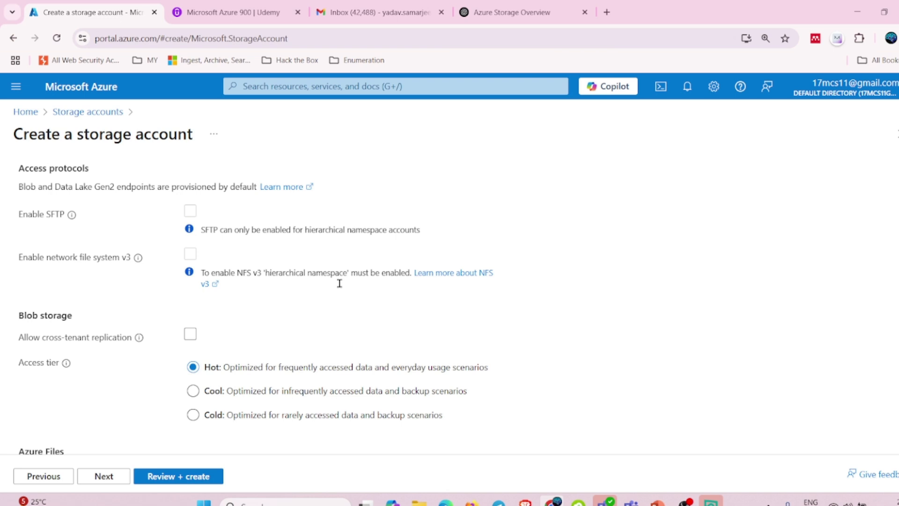
pyautogui.moveTo(262, 231); pyautogui.dragTo(393, 230)
pyautogui.click(394, 231)
pyautogui.scroll(1, 228, 290)
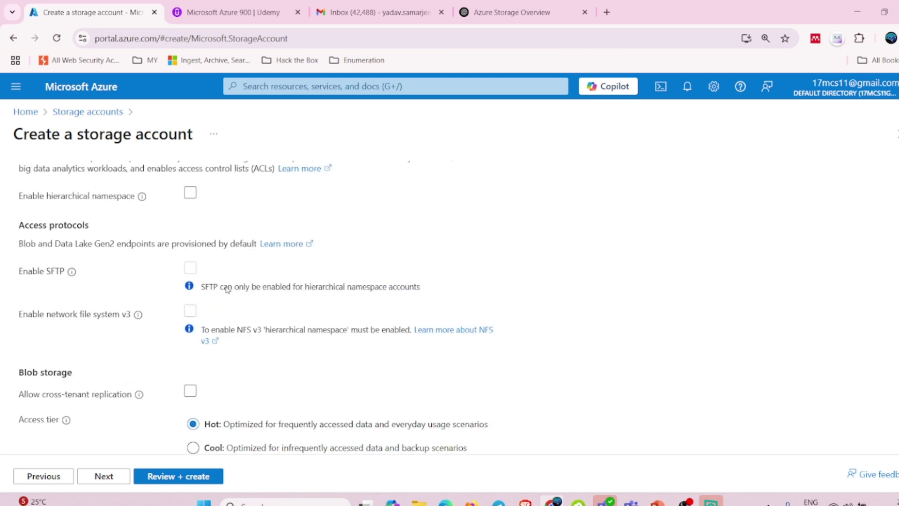
# Try enabling the hierarchical namespace together with SFTP, then turn the hierarchical namespace back off
pyautogui.click(189, 195)
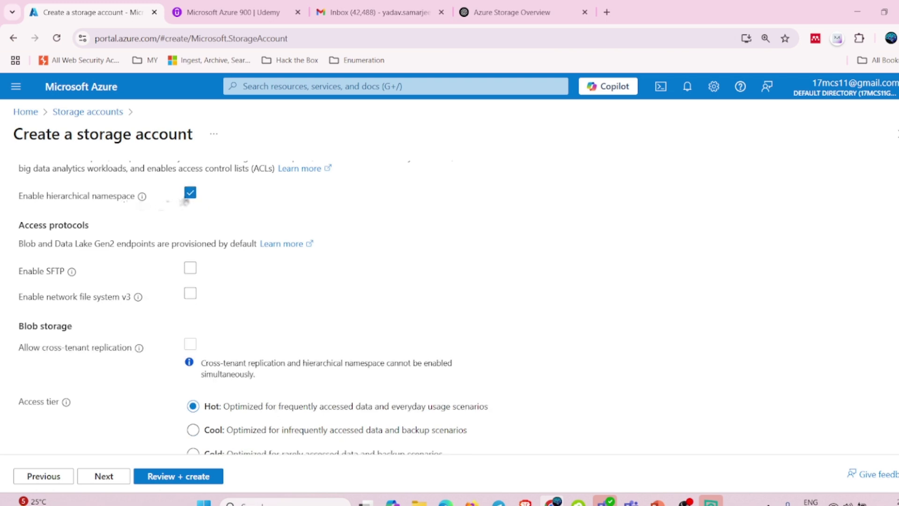
pyautogui.click(191, 269)
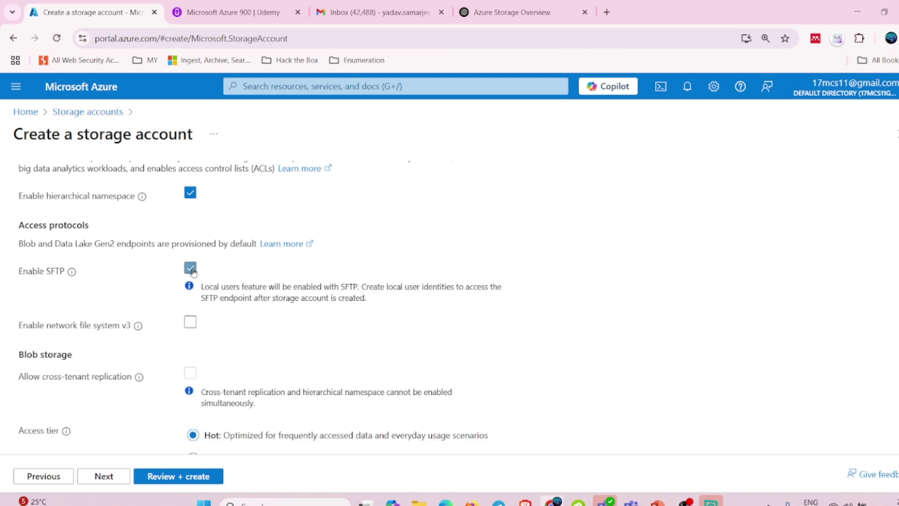
pyautogui.click(194, 193)
# Allow cross-tenant replication for blob storage and proceed to the networking settings
pyautogui.scroll(-3, 237, 316)
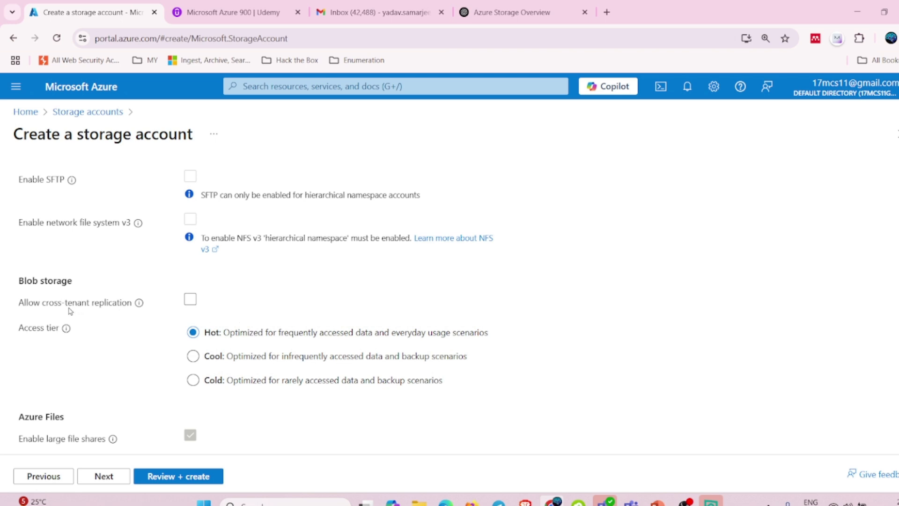
pyautogui.click(191, 302)
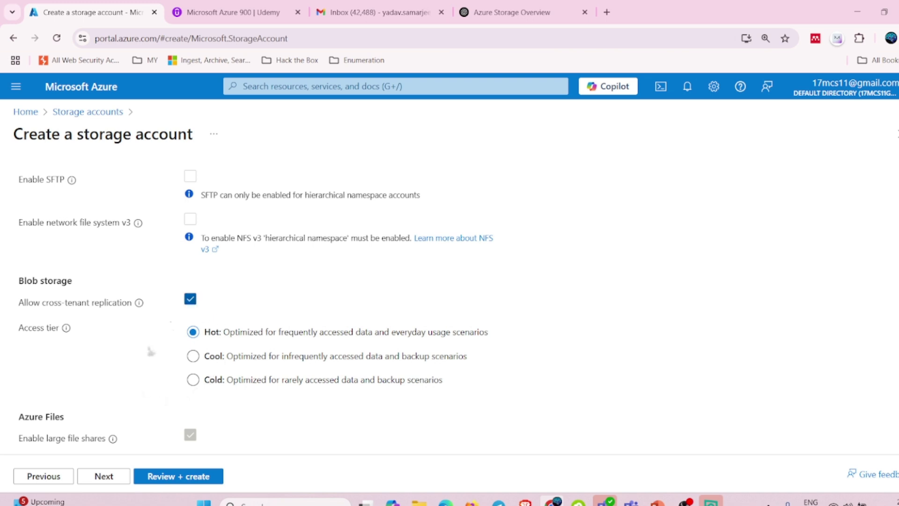
pyautogui.click(111, 476)
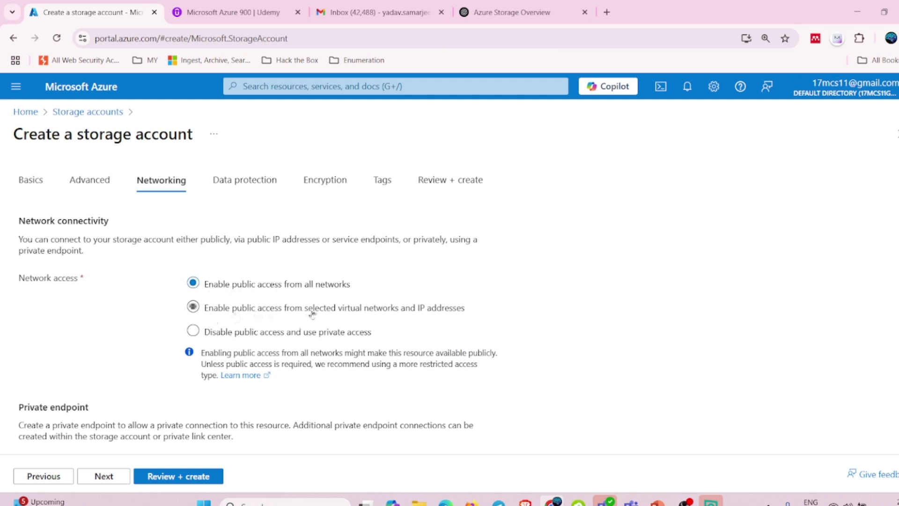
# Set network access to Disable public access and use private access, and proceed to the data protection settings
pyautogui.click(193, 333)
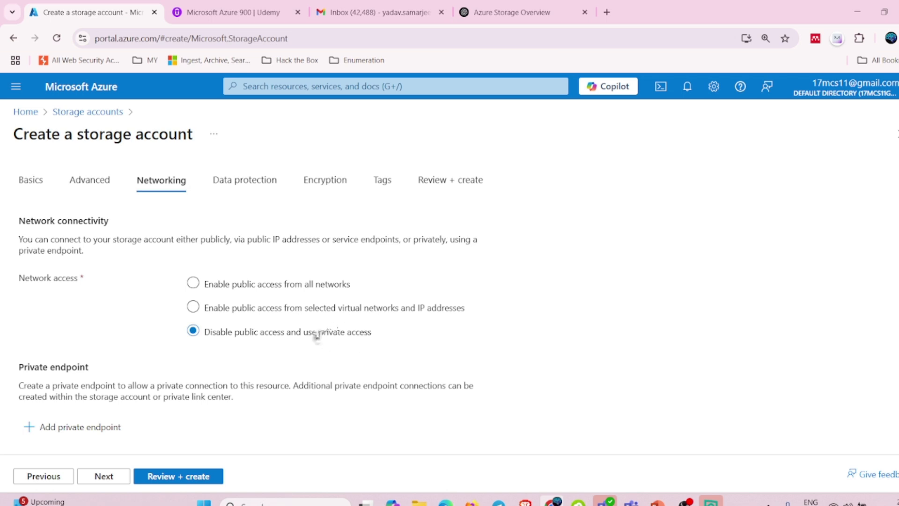
pyautogui.click(192, 283)
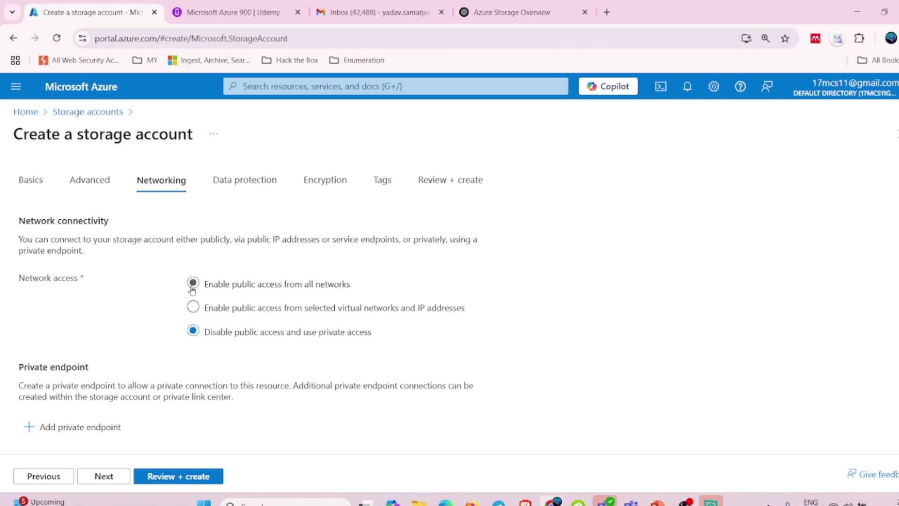
pyautogui.click(193, 332)
pyautogui.scroll(-1, 161, 311)
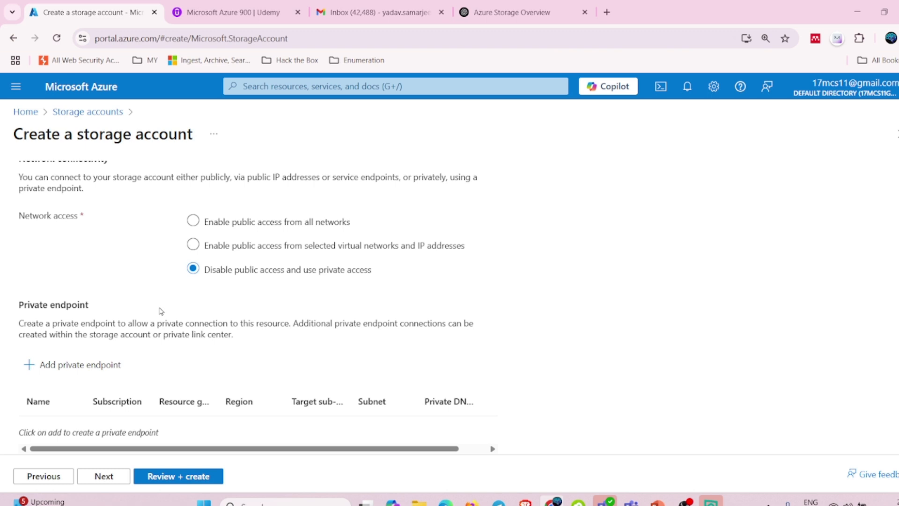
pyautogui.scroll(-3, 161, 311)
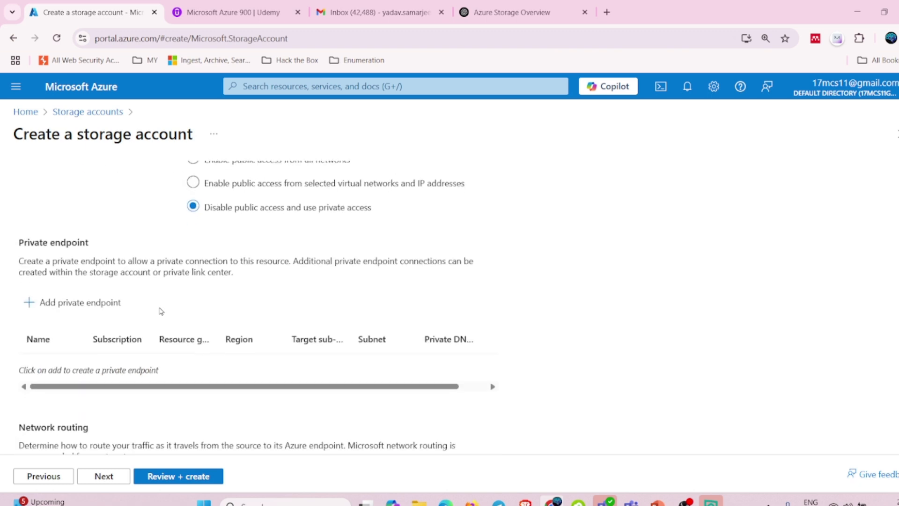
pyautogui.hscroll(1, 161, 311)
pyautogui.hscroll(-1, 160, 311)
pyautogui.scroll(4, 161, 311)
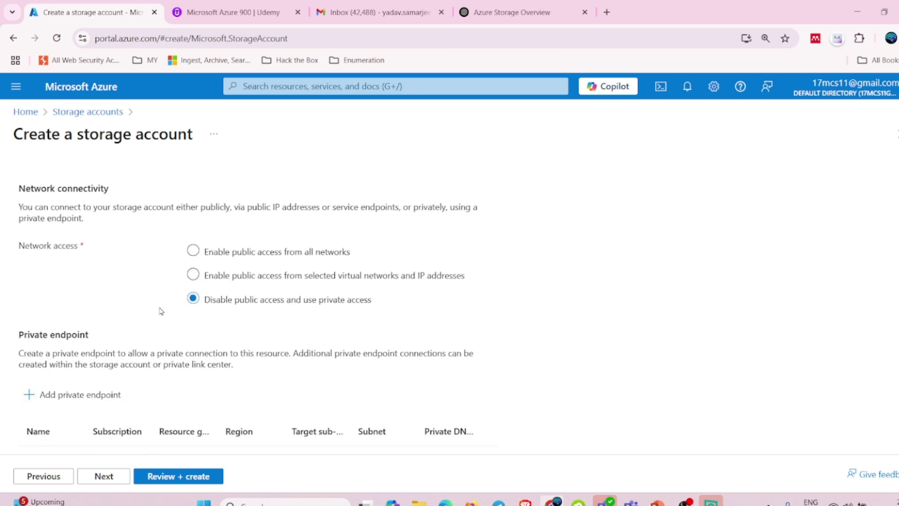
pyautogui.scroll(-4, 161, 311)
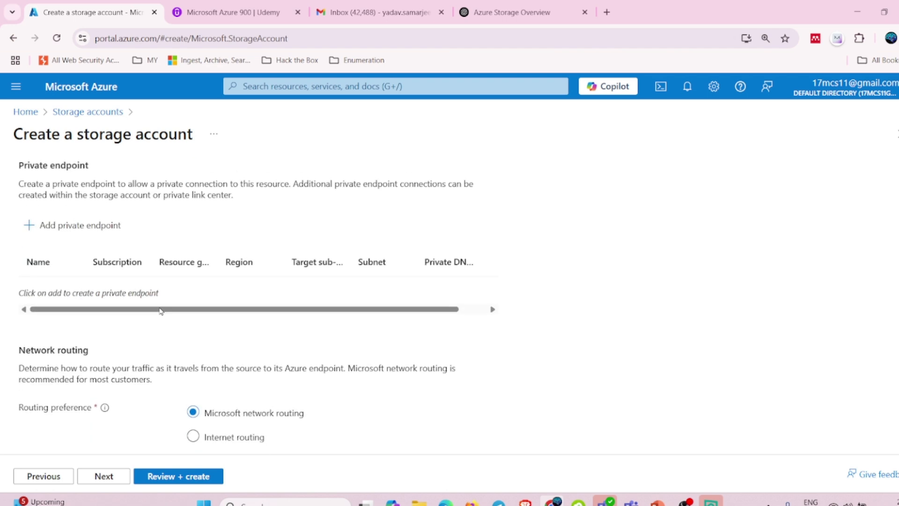
pyautogui.click(113, 480)
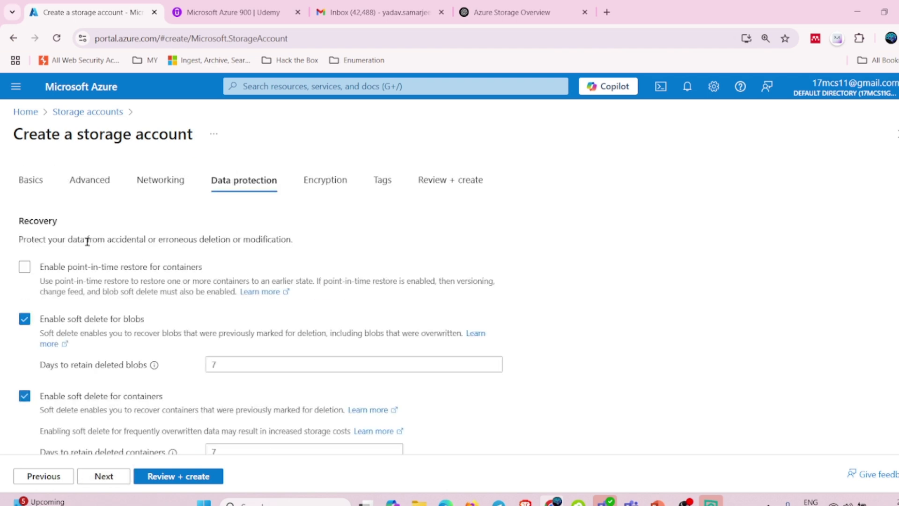
# Review the recovery, soft delete retention, tracking and access control options for data protection
pyautogui.moveTo(85, 238); pyautogui.dragTo(233, 238)
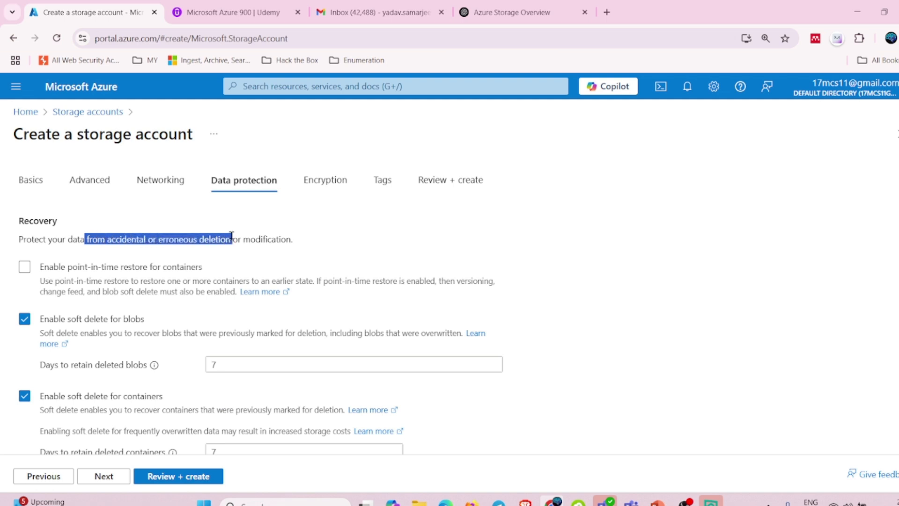
pyautogui.click(232, 237)
pyautogui.scroll(-1, 166, 290)
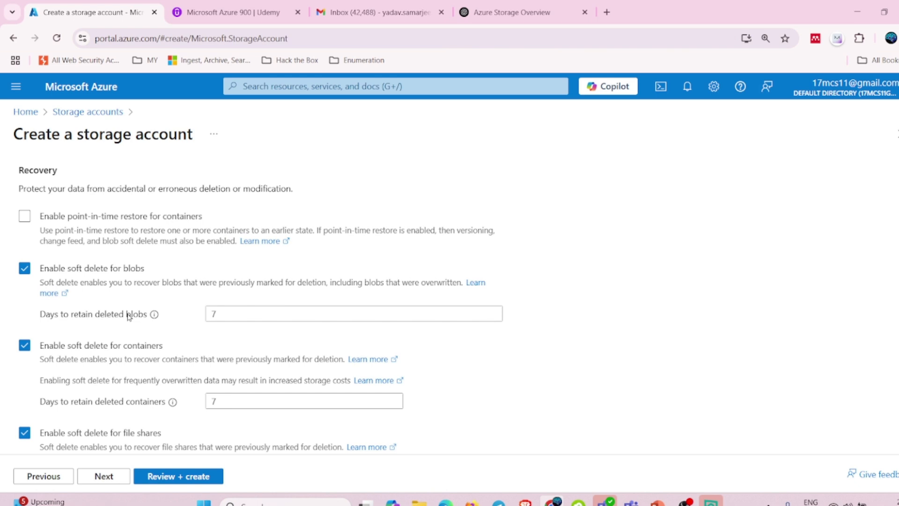
pyautogui.click(267, 309)
pyautogui.scroll(-1, 143, 351)
pyautogui.scroll(-4, 144, 351)
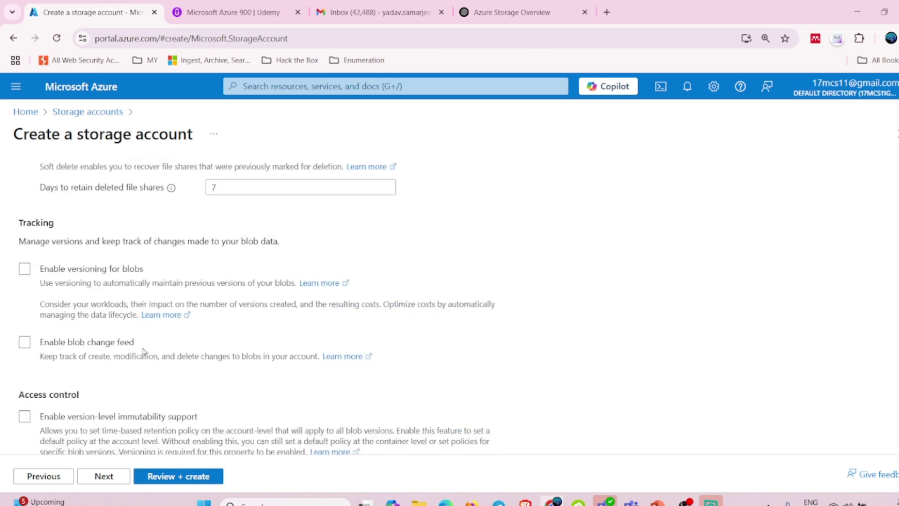
pyautogui.scroll(-1, 144, 351)
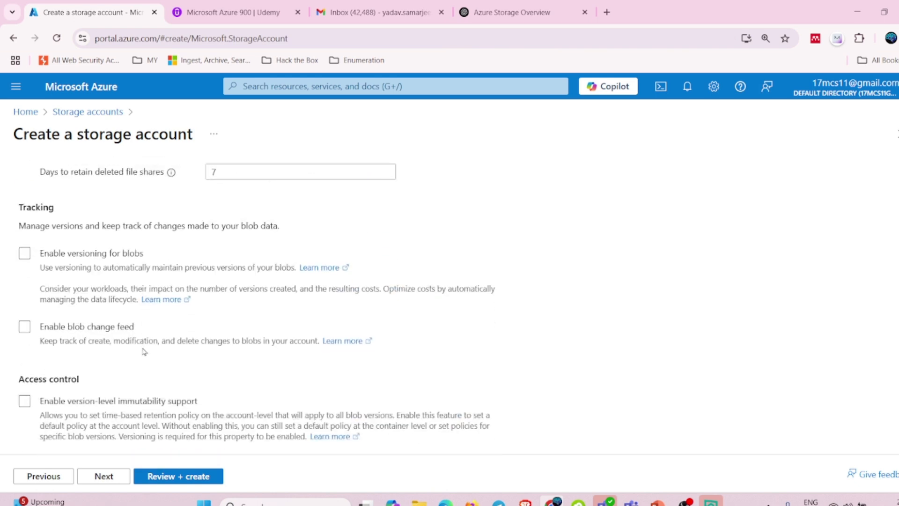
# Proceed to the encryption settings and keep Microsoft-managed keys (MMK) after trying Customer-managed keys (CMK)
pyautogui.click(104, 476)
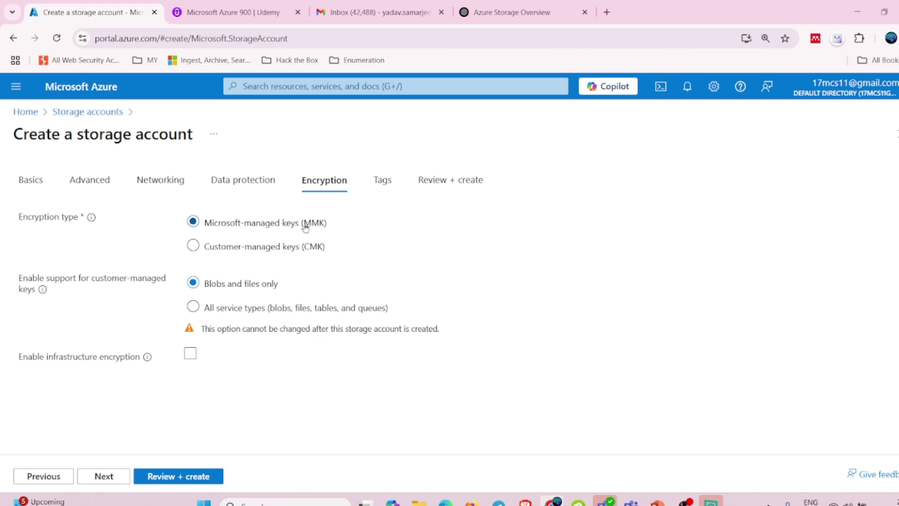
pyautogui.click(193, 247)
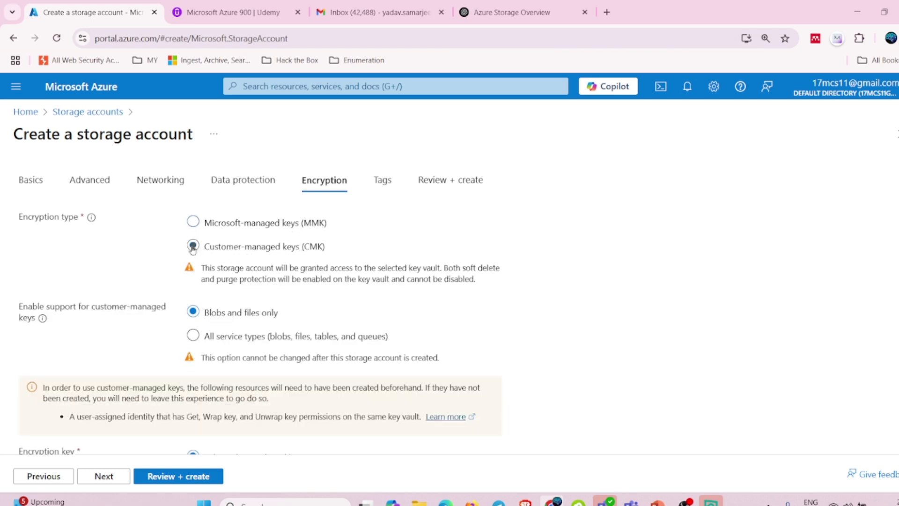
pyautogui.click(193, 222)
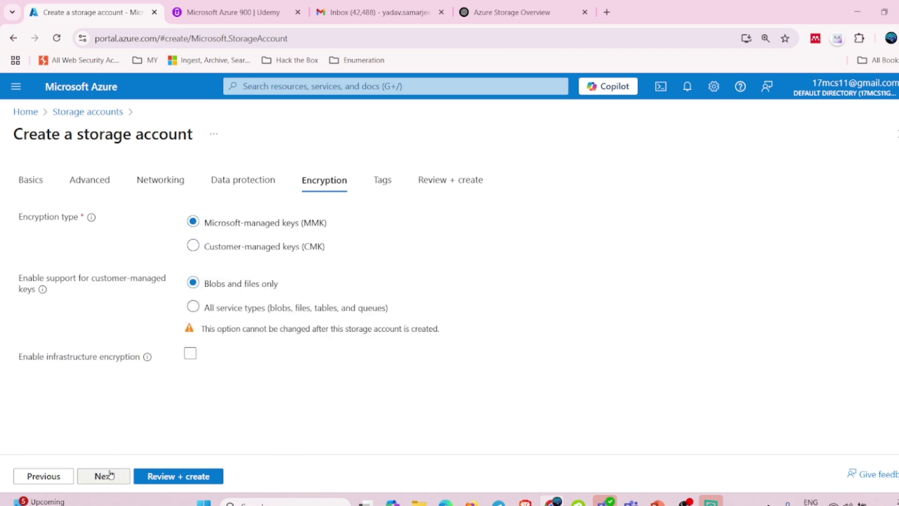
# Read the explanation of infrastructure encryption and try enabling the option before switching it off again
pyautogui.moveTo(51, 359); pyautogui.dragTo(146, 358)
pyautogui.click(147, 358)
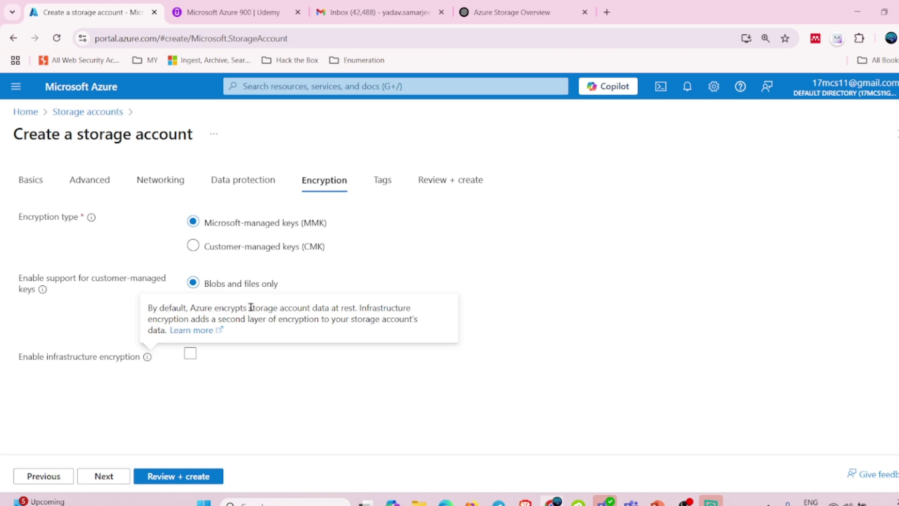
pyautogui.moveTo(252, 307); pyautogui.dragTo(358, 307)
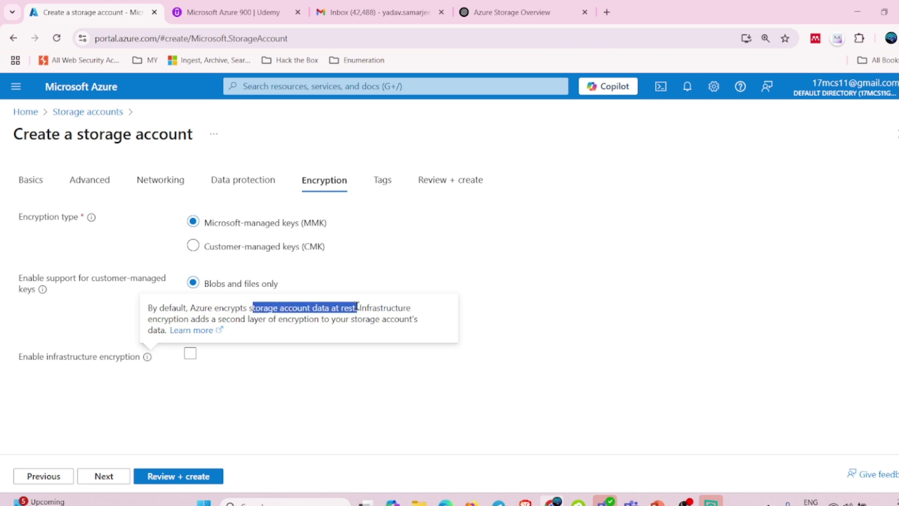
pyautogui.click(357, 307)
pyautogui.click(254, 369)
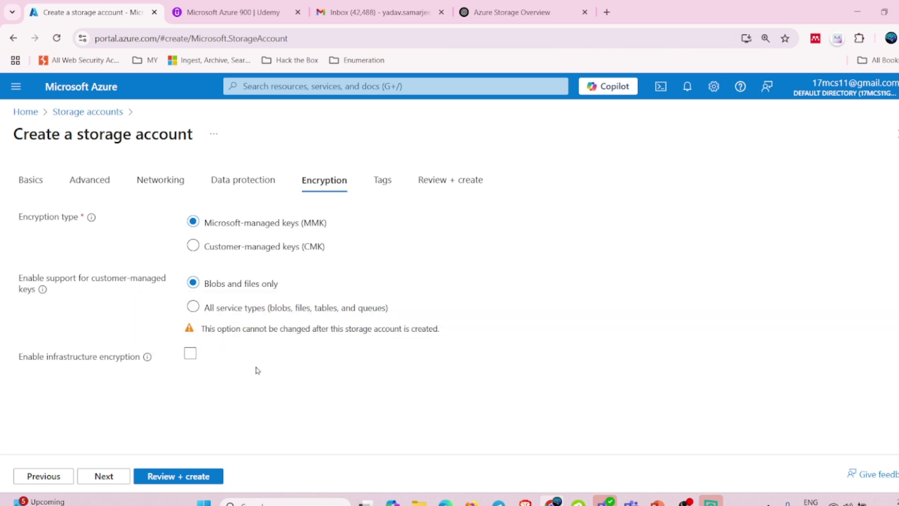
pyautogui.click(190, 353)
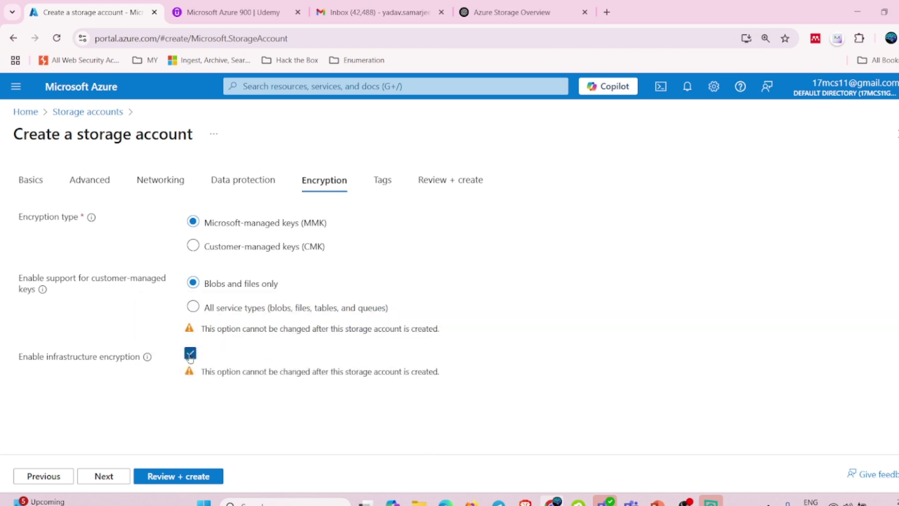
pyautogui.click(190, 354)
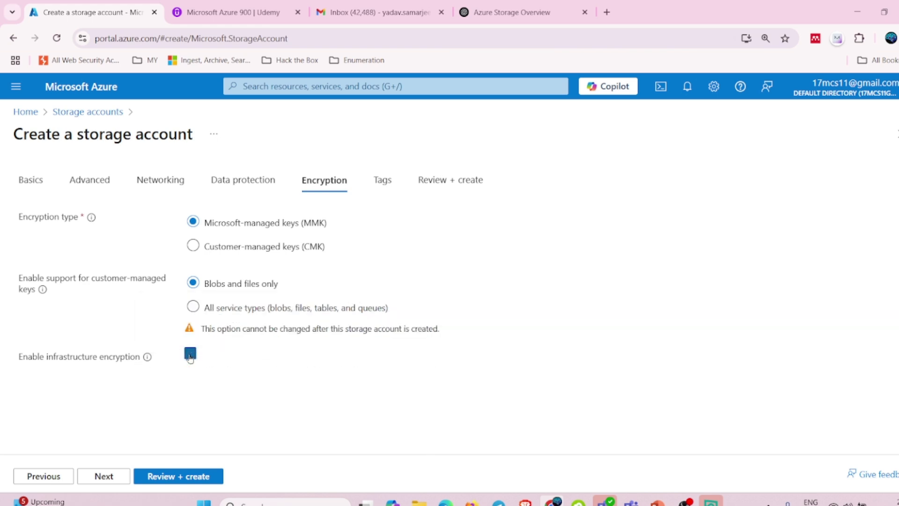
# Proceed to the tags settings and inspect the tag name and value fields, leaving both empty
pyautogui.click(101, 475)
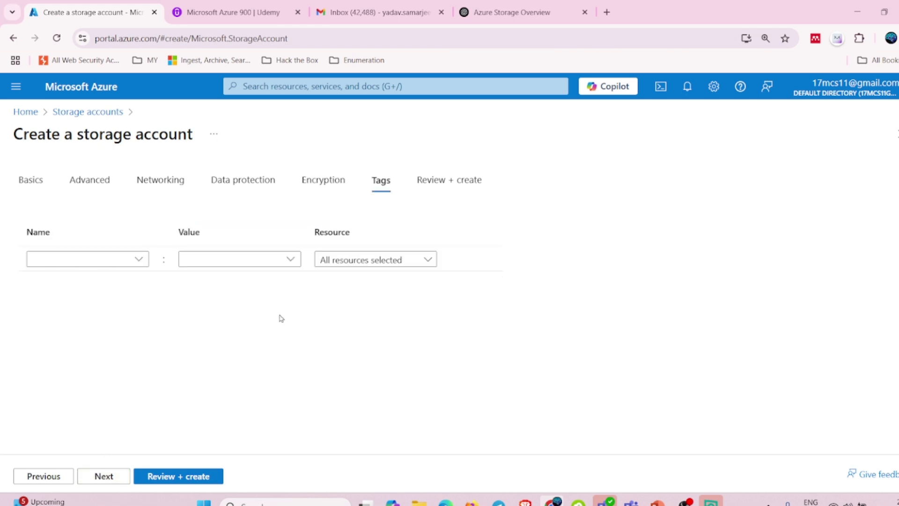
pyautogui.click(119, 259)
pyautogui.click(250, 260)
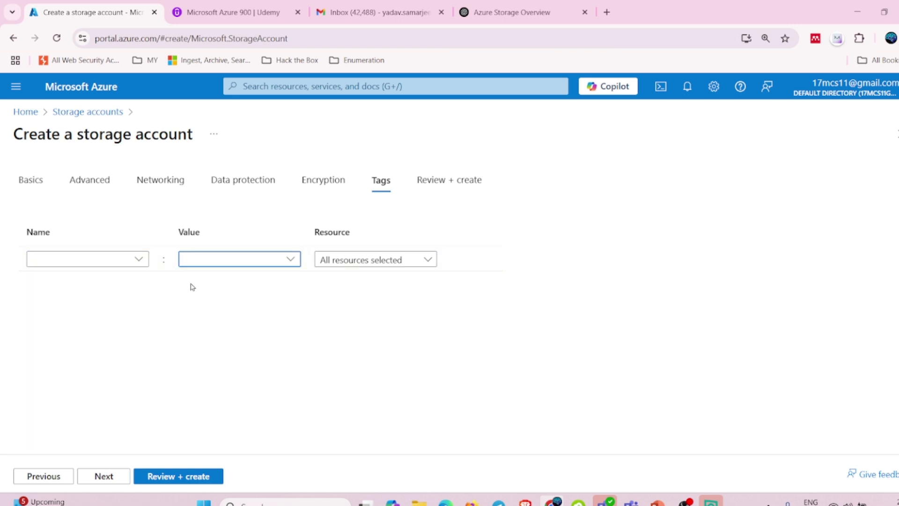
pyautogui.click(90, 258)
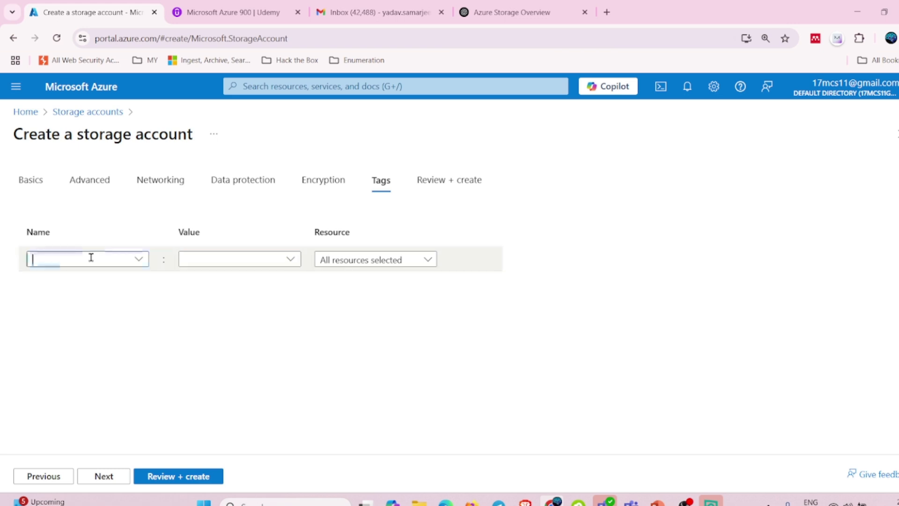
pyautogui.click(206, 259)
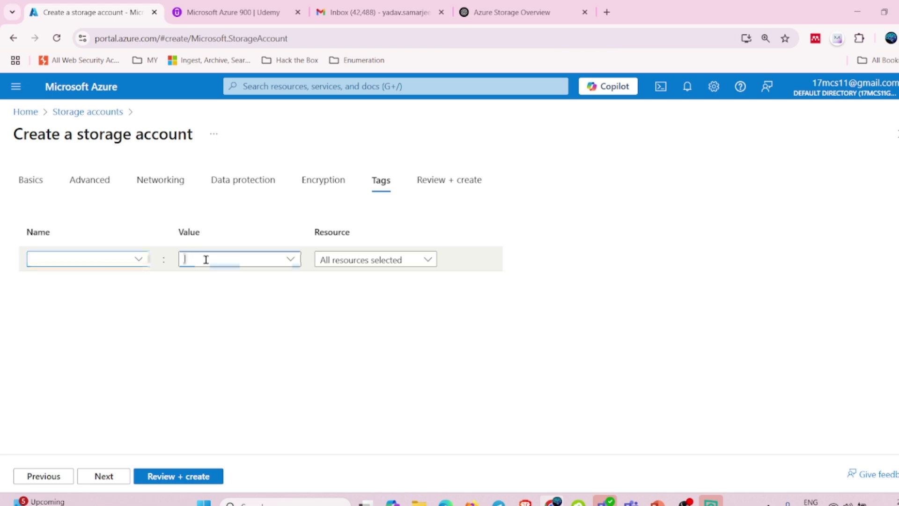
pyautogui.click(91, 258)
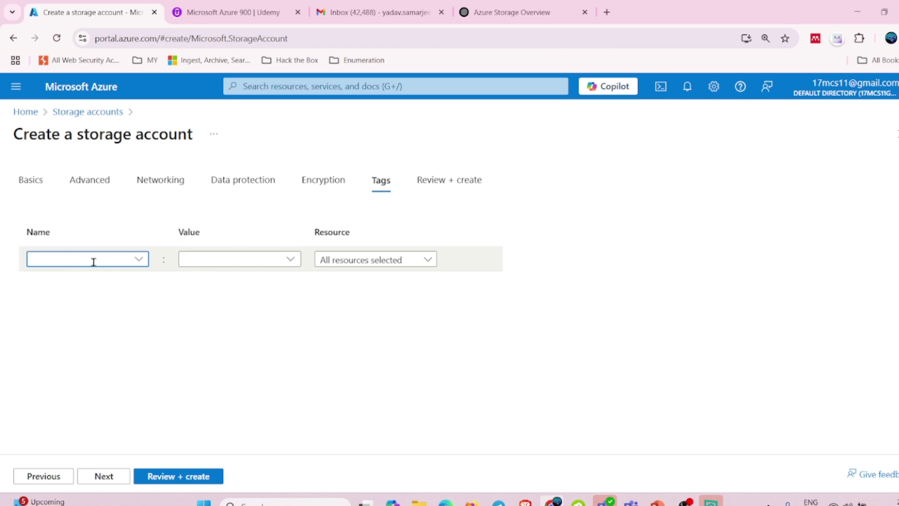
pyautogui.click(174, 321)
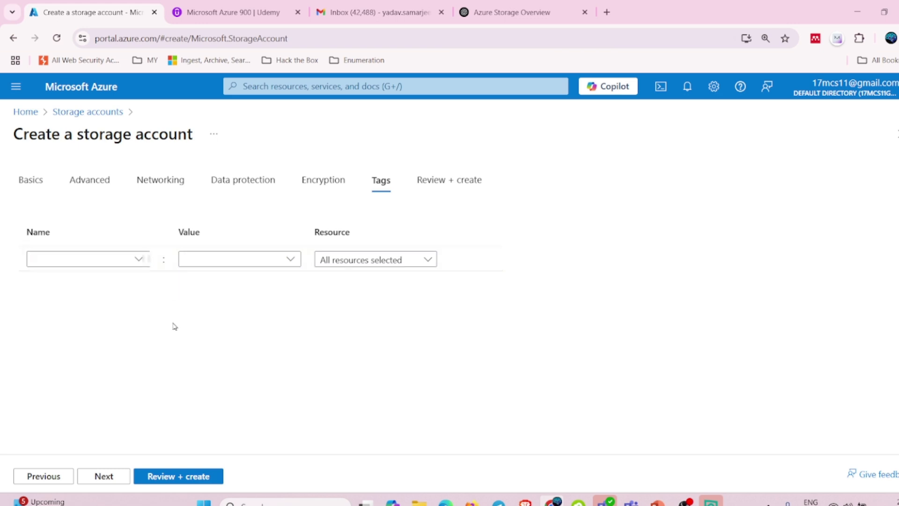
# Proceed to the final review, check the configuration summary and create the storage account
pyautogui.click(116, 477)
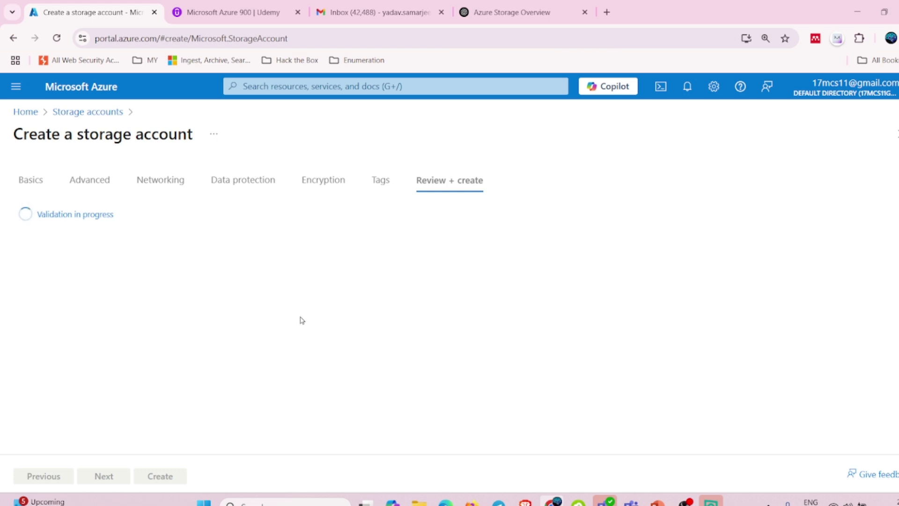
pyautogui.scroll(-15, 302, 321)
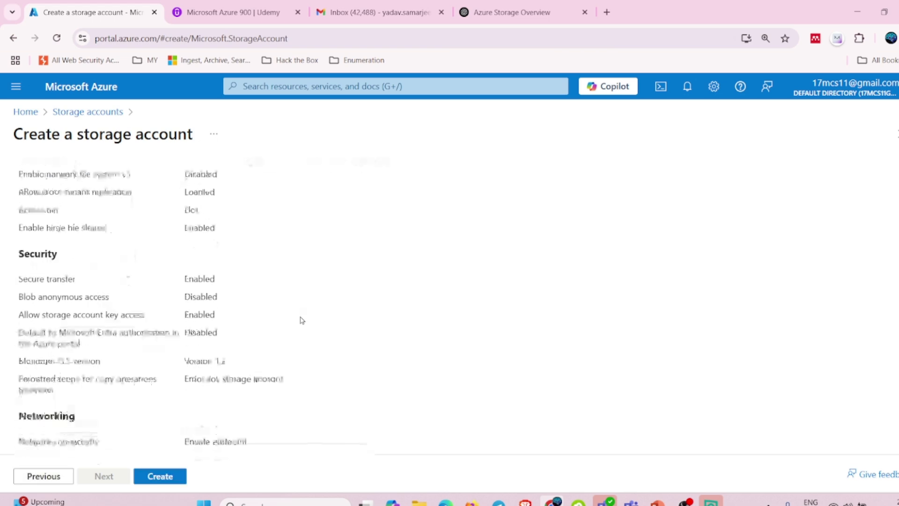
pyautogui.click(159, 476)
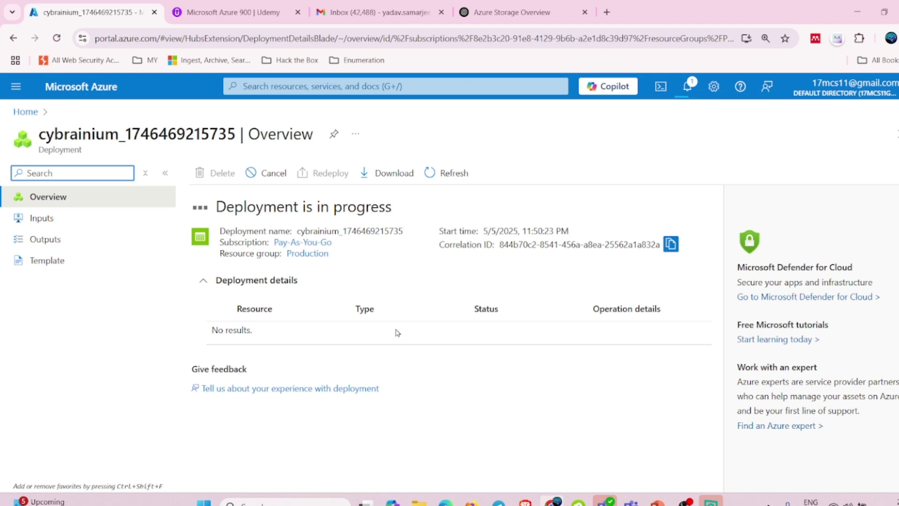
# Wait for the deployment to complete, then go to the list of storage accounts and refresh it
pyautogui.click(16, 95)
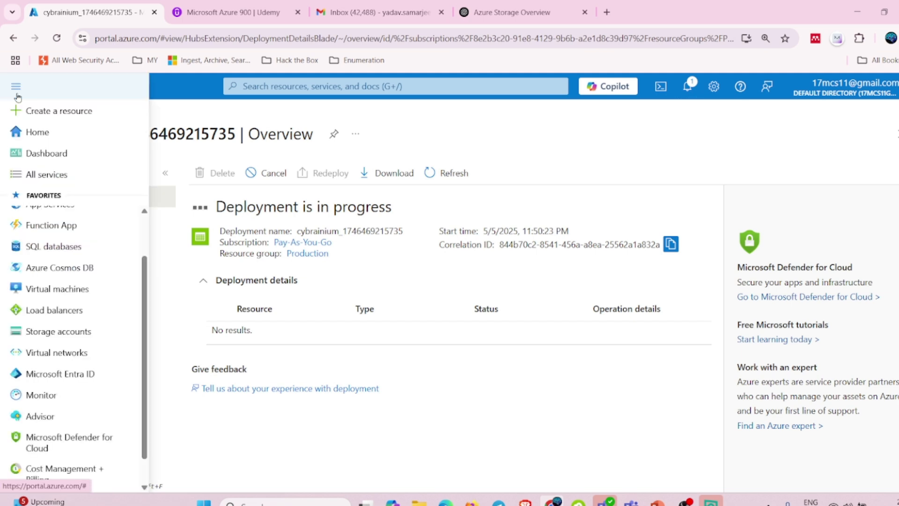
pyautogui.scroll(-1, 73, 269)
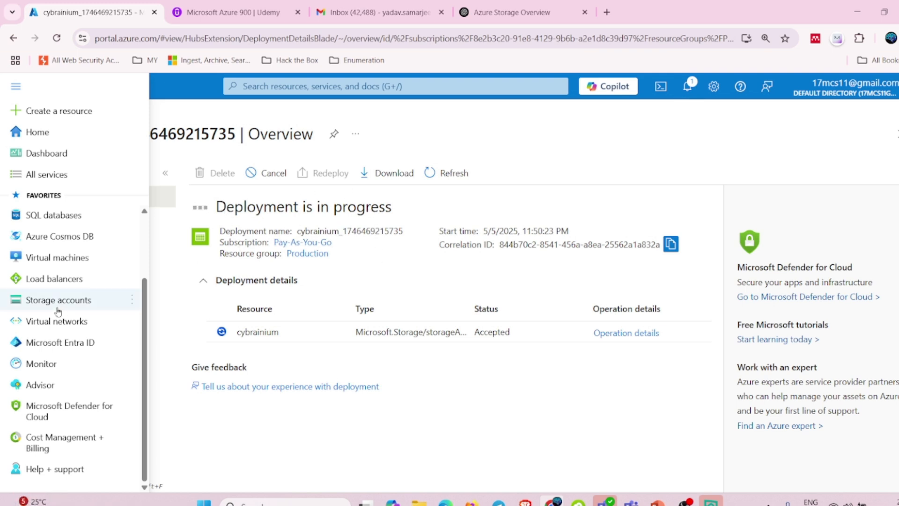
pyautogui.moveTo(58, 306)
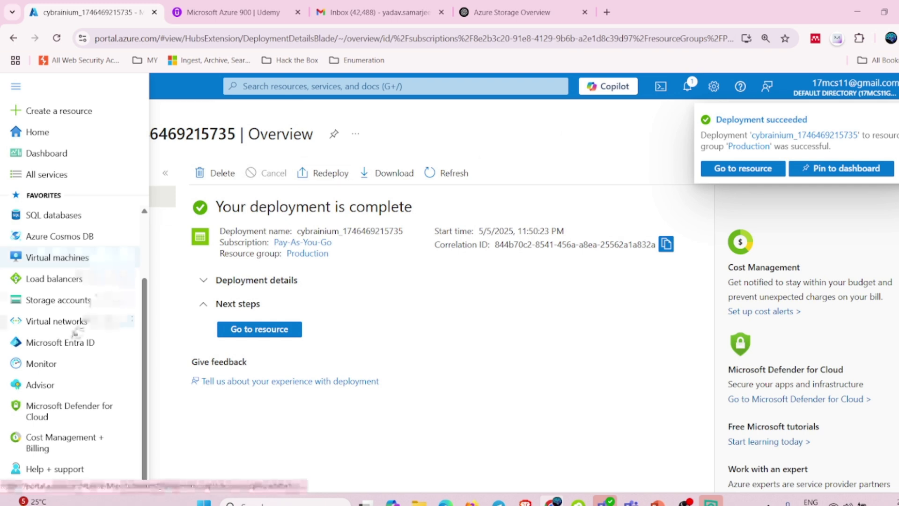
pyautogui.click(58, 300)
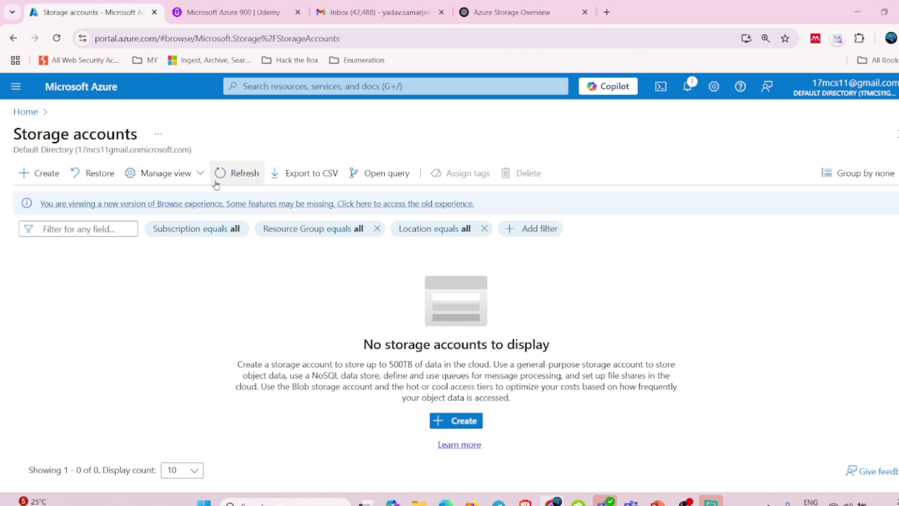
pyautogui.click(230, 174)
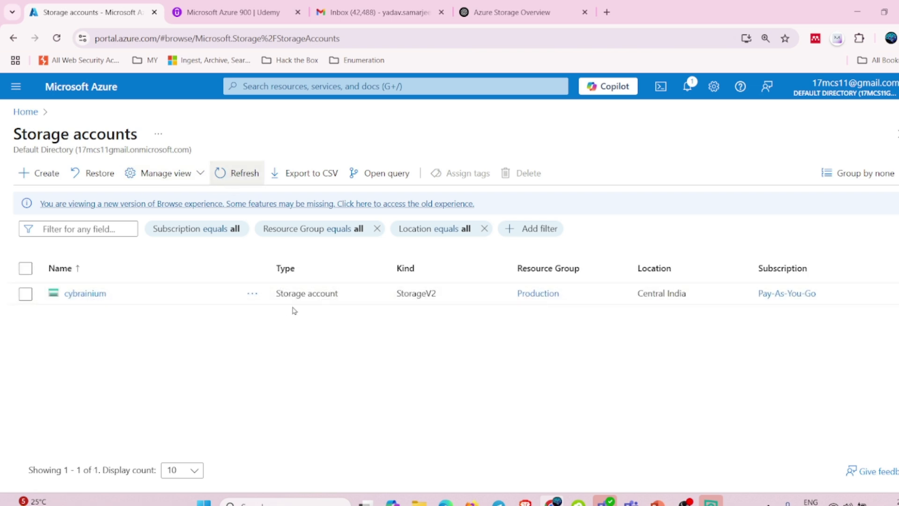
# Open the cybrainium storage account, collapse the account list and review its essentials and its service, security and networking properties
pyautogui.click(90, 294)
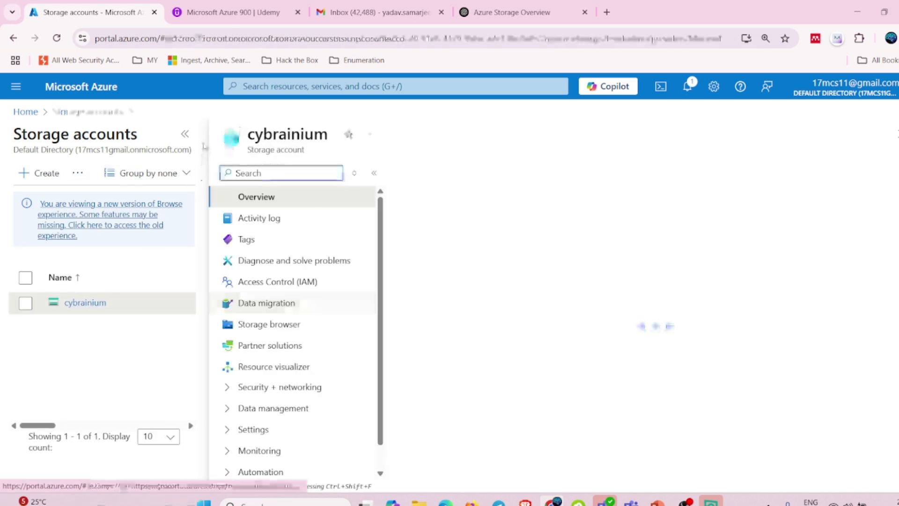
pyautogui.click(185, 134)
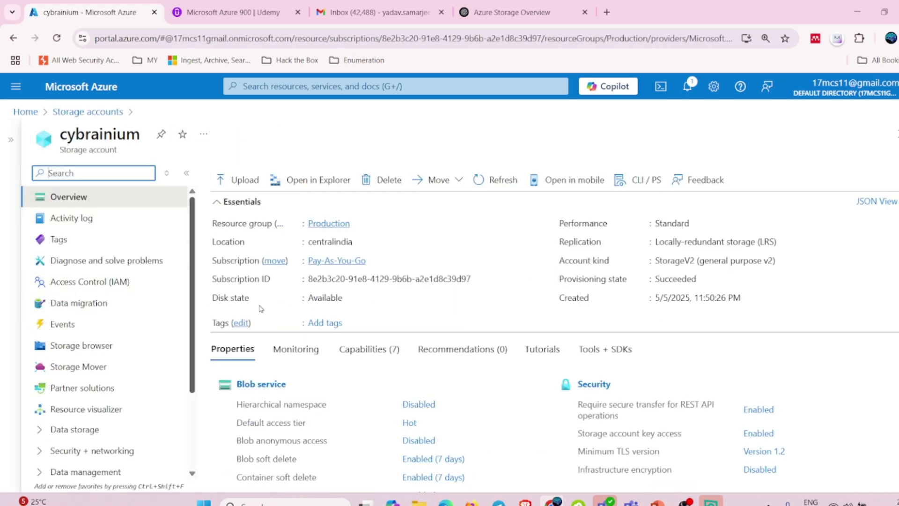
pyautogui.scroll(-1, 464, 292)
pyautogui.scroll(1, 464, 292)
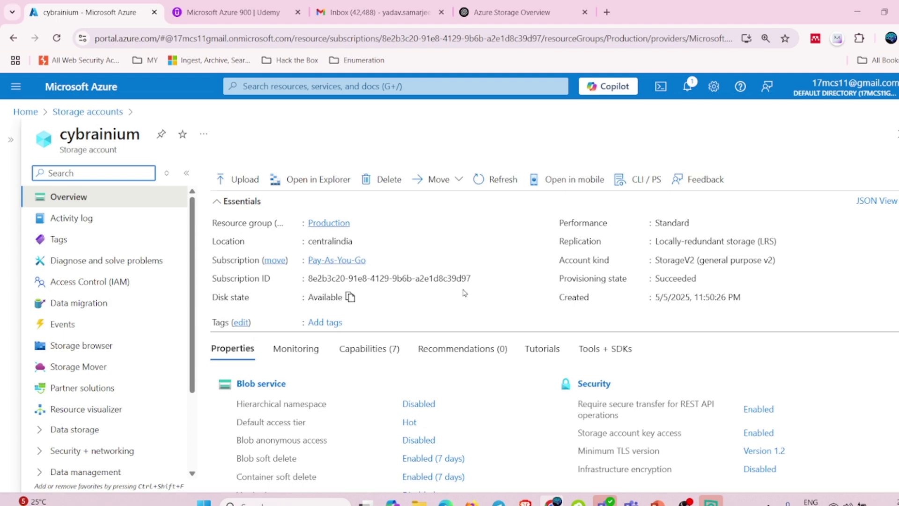
pyautogui.scroll(-5, 464, 293)
pyautogui.scroll(1, 464, 292)
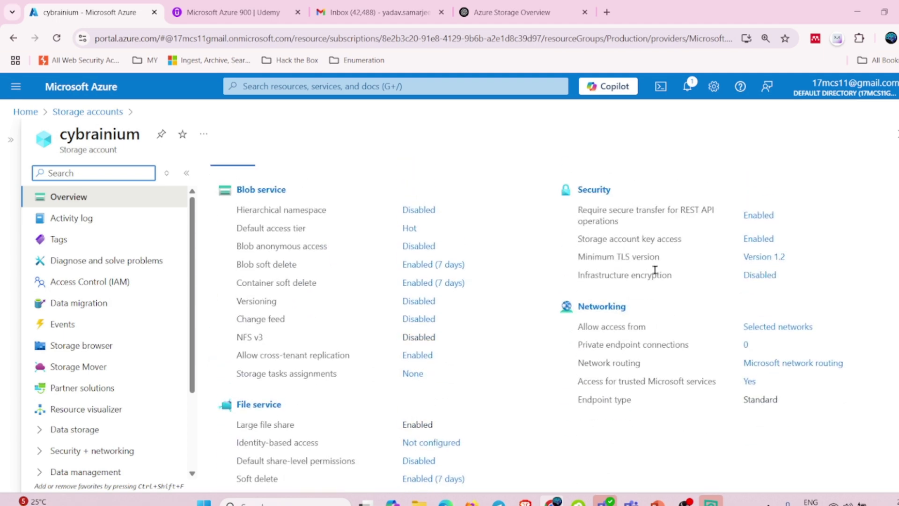
pyautogui.scroll(-3, 567, 307)
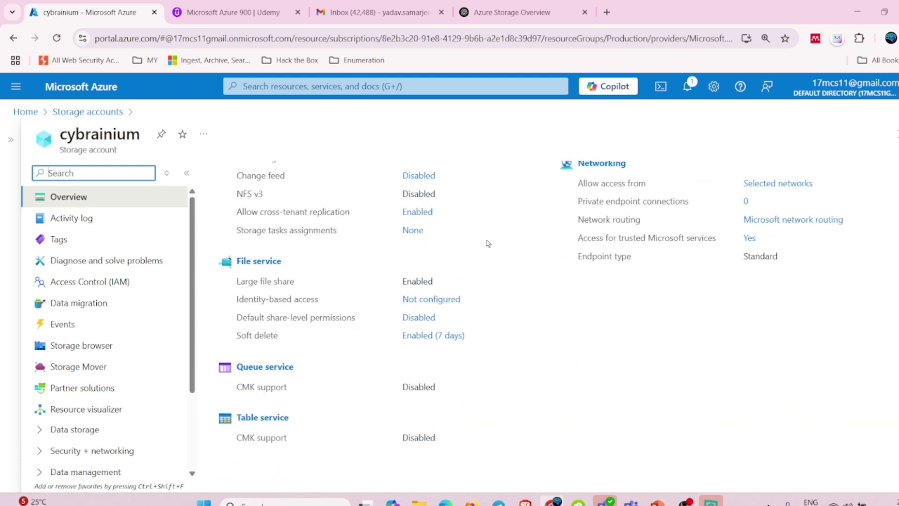
# Expand the storage account's security, networking and data storage sections and open its Containers page
pyautogui.scroll(-2, 111, 323)
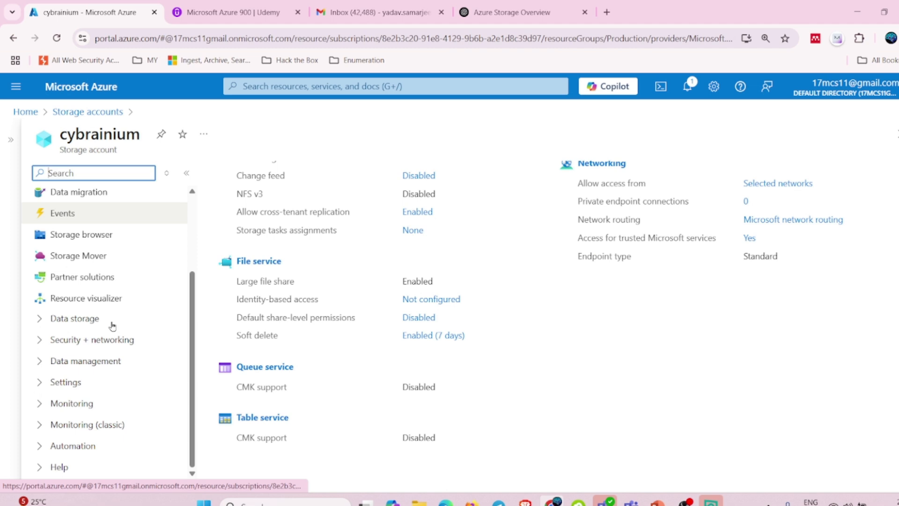
pyautogui.click(110, 340)
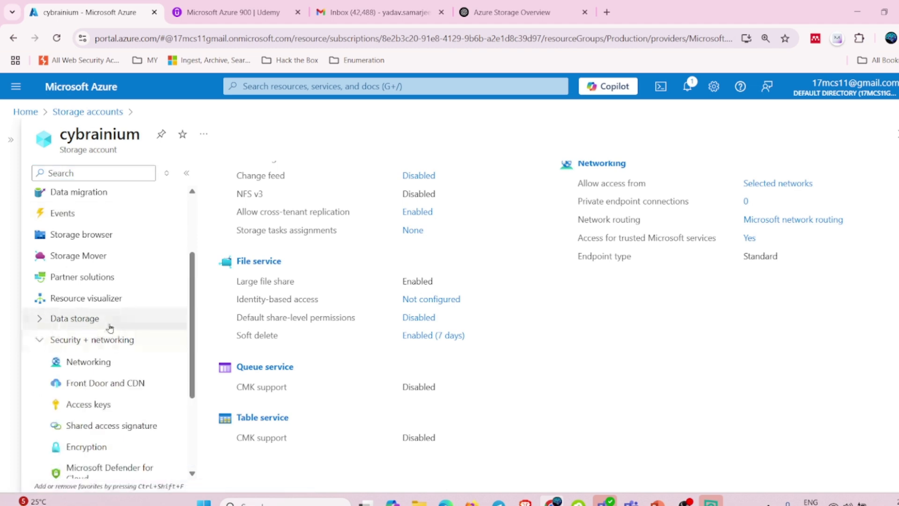
pyautogui.click(53, 321)
pyautogui.scroll(1, 135, 304)
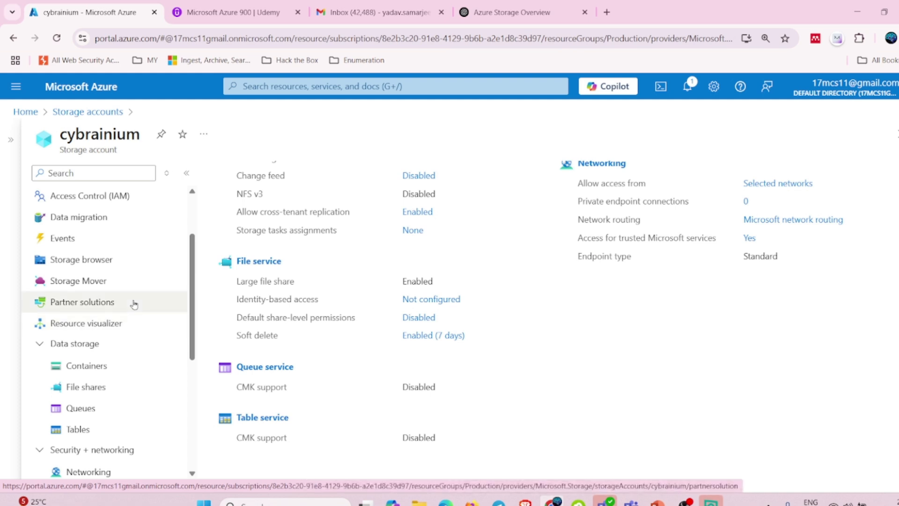
pyautogui.click(103, 370)
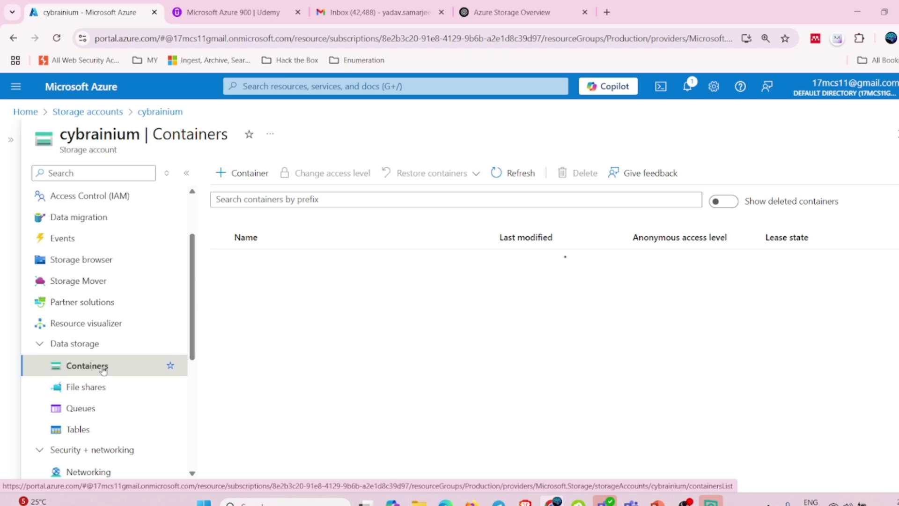